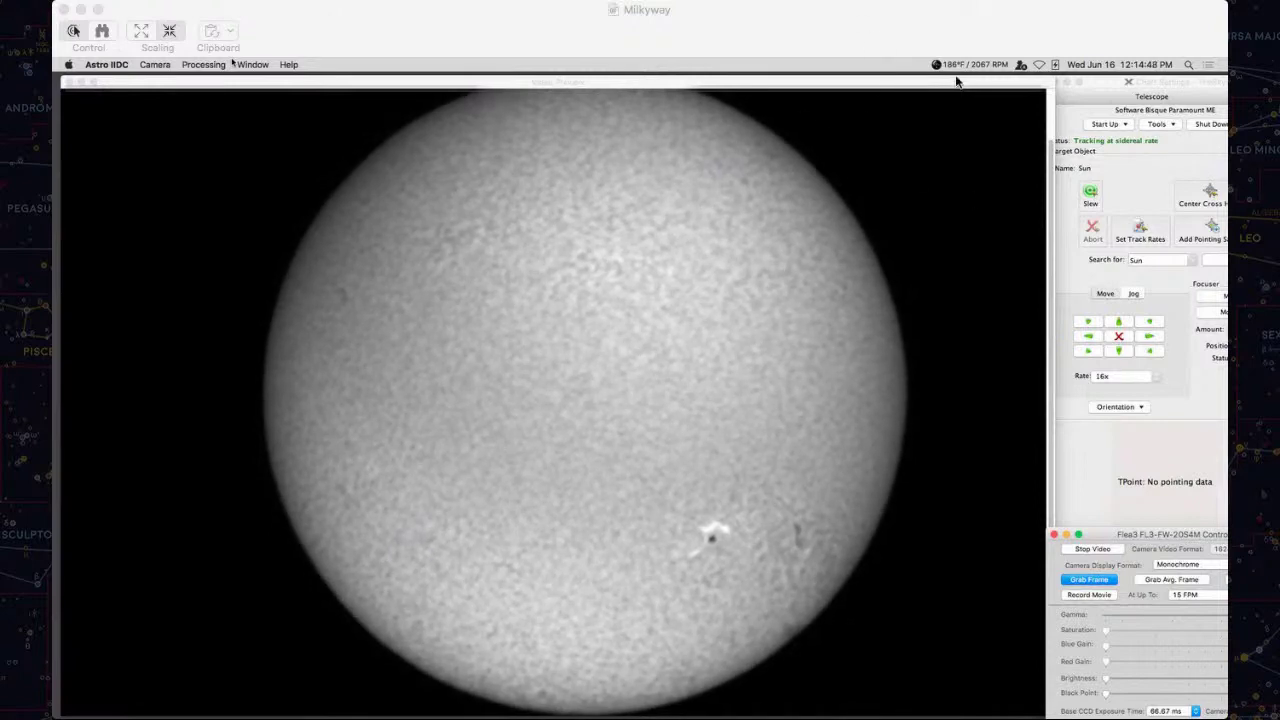
Quit Astro IIDC to end the full-disk video preview.
left_click(992, 28)
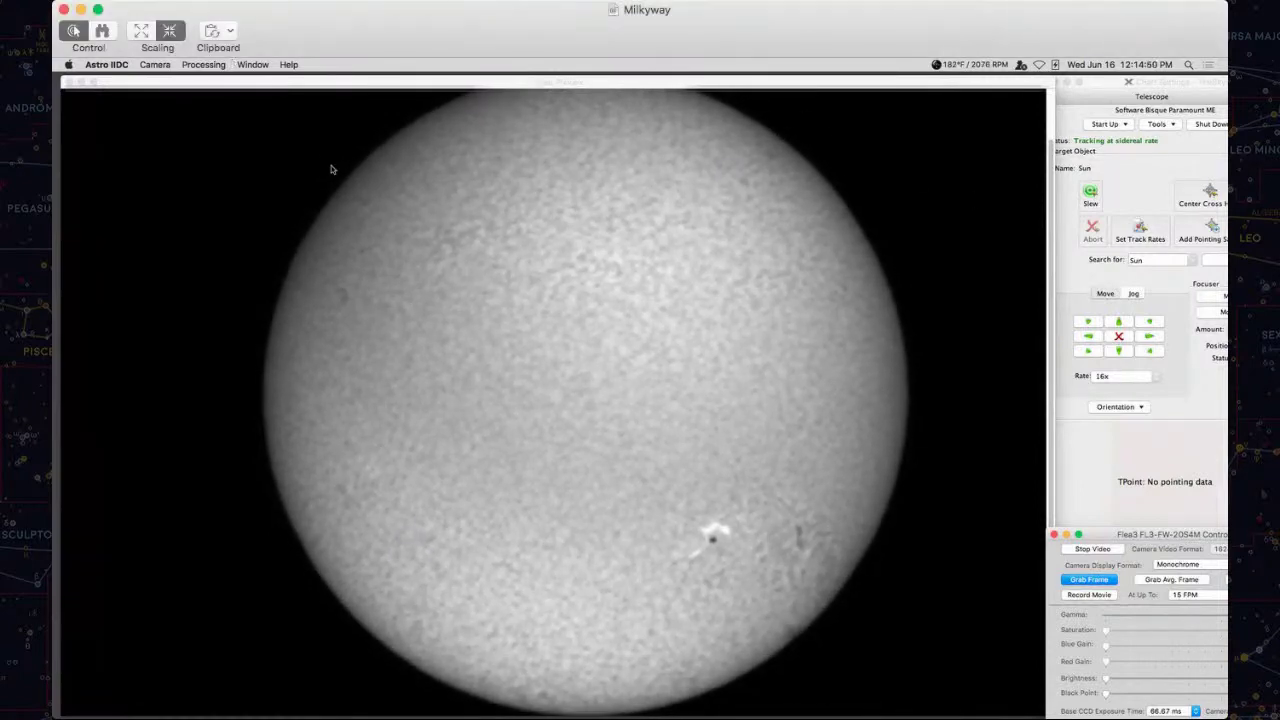
left_click(143, 84)
left_click(107, 64)
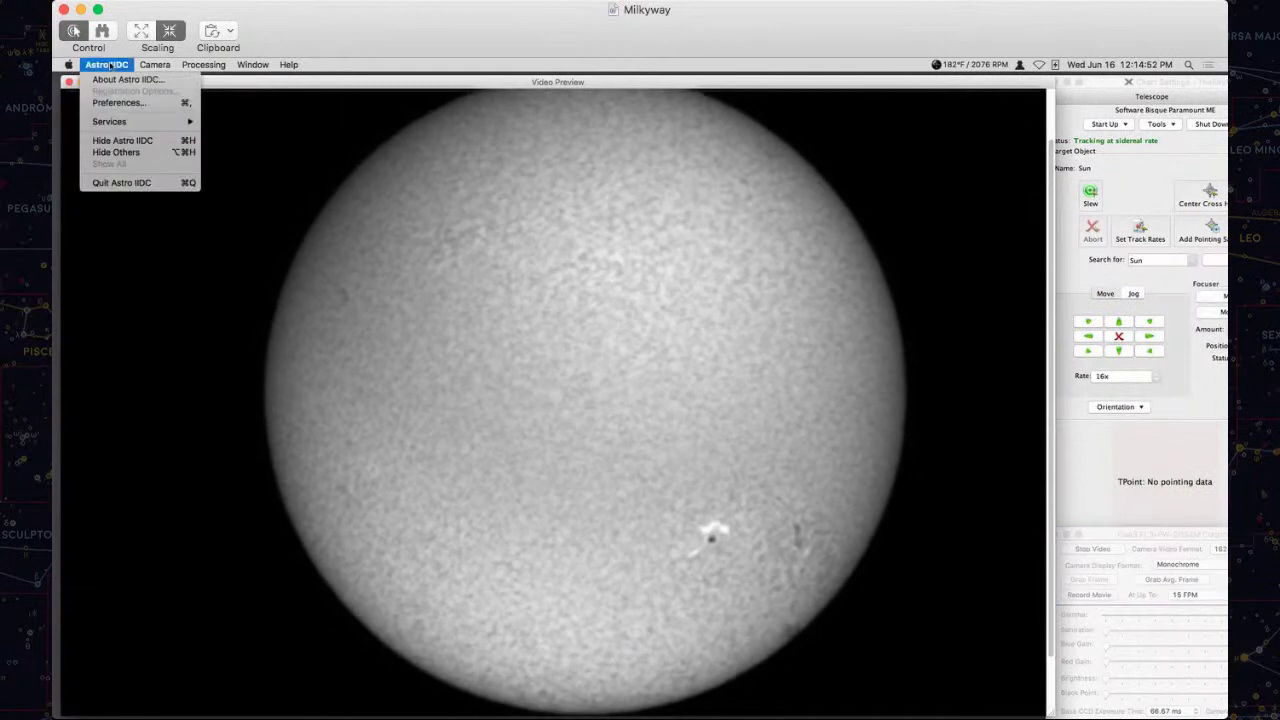
left_click(121, 182)
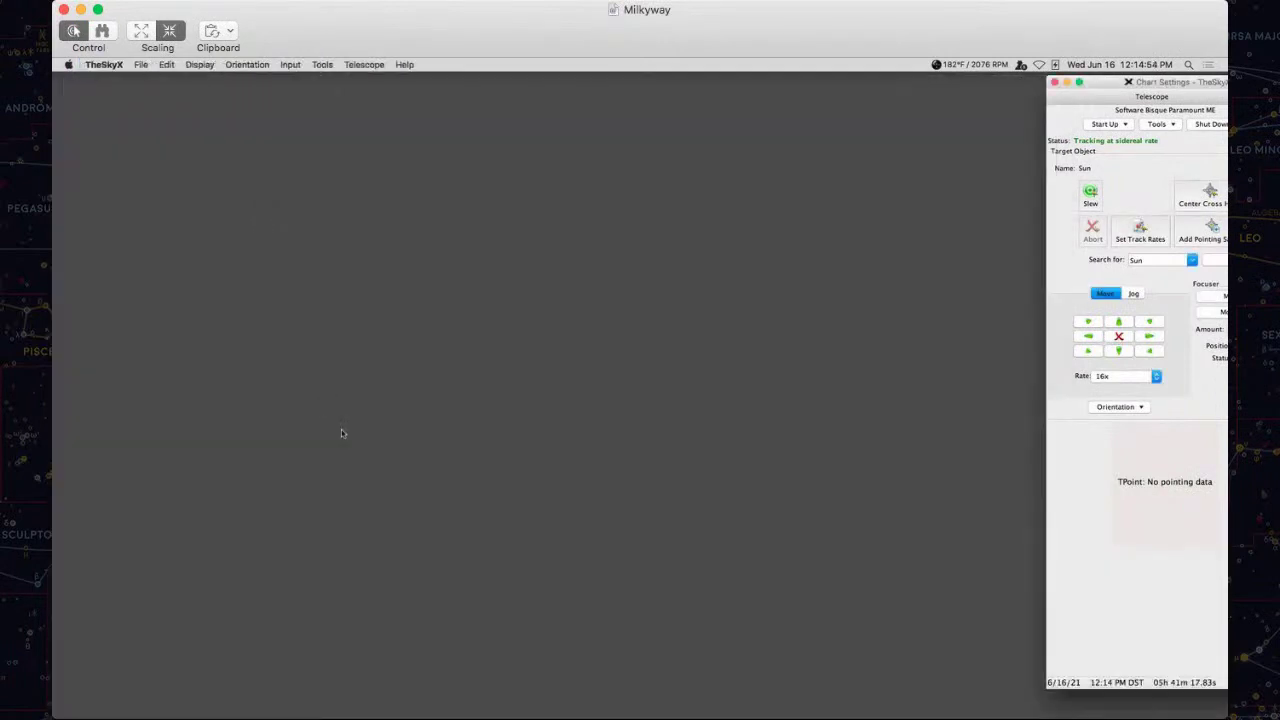
Relaunch Astro IIDC, open the Flea3 FL3-FW-20S4M camera that gives the close-up view of the Sun, and start its video.
mouse_move(53, 446)
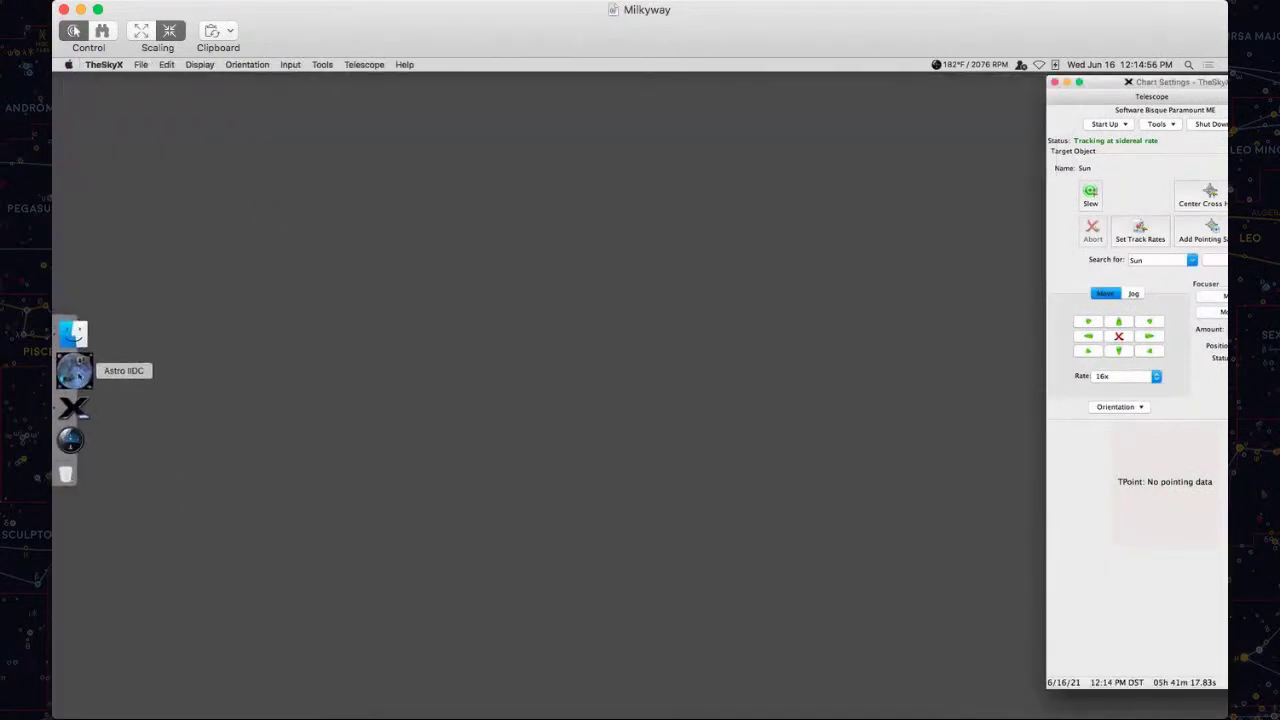
left_click(73, 371)
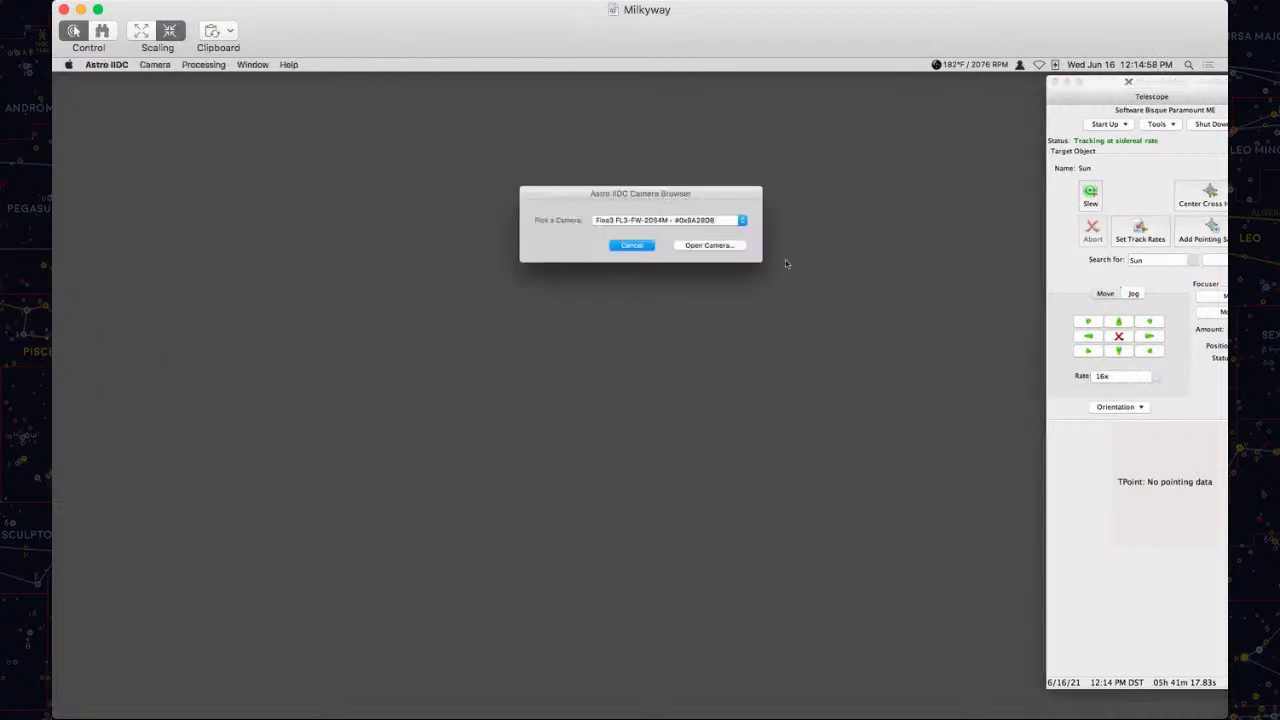
left_click(740, 220)
left_click(700, 219)
left_click(726, 246)
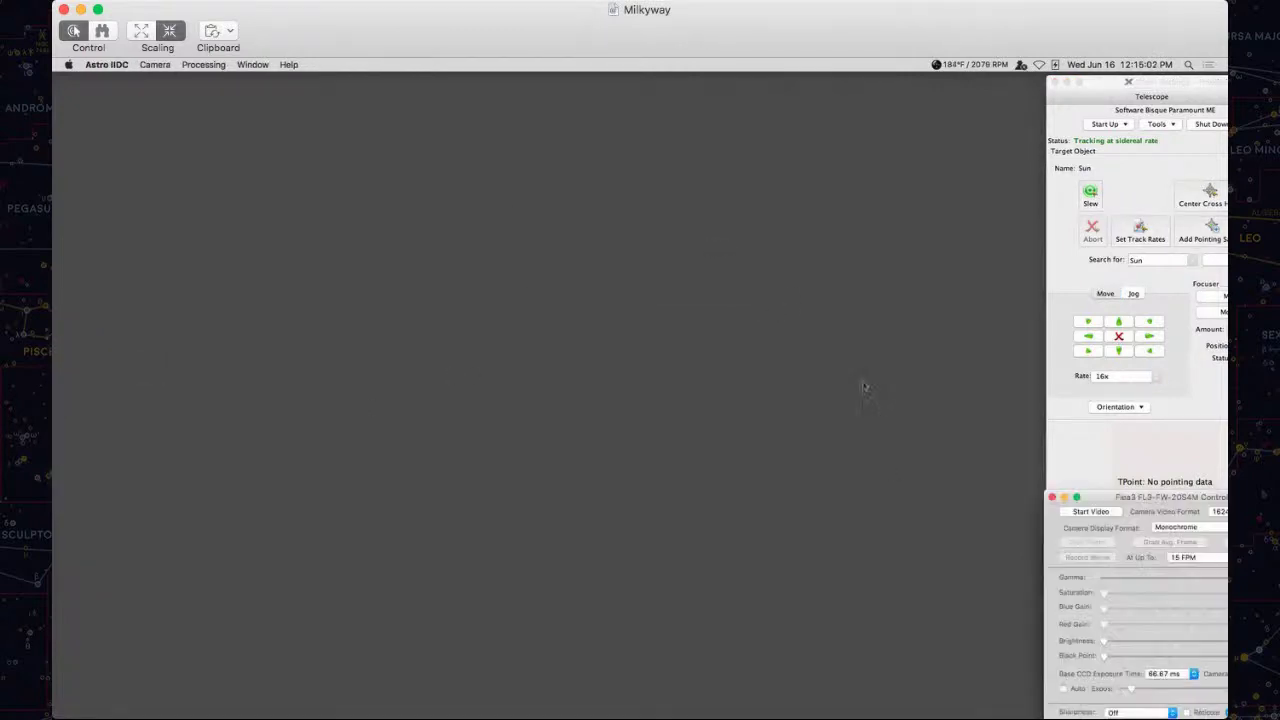
left_click(1090, 511)
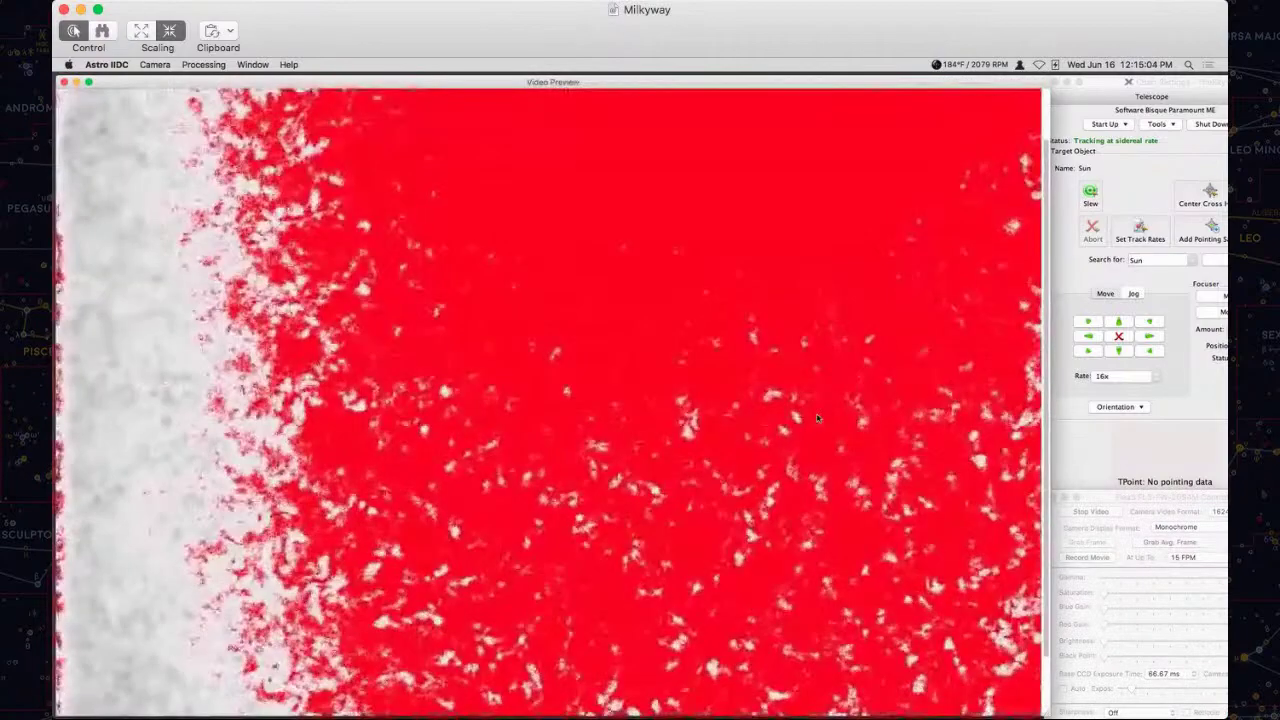
Lower the camera exposure until the solar surface is no longer overexposed, and shift the camera control window slightly.
left_click(1111, 524)
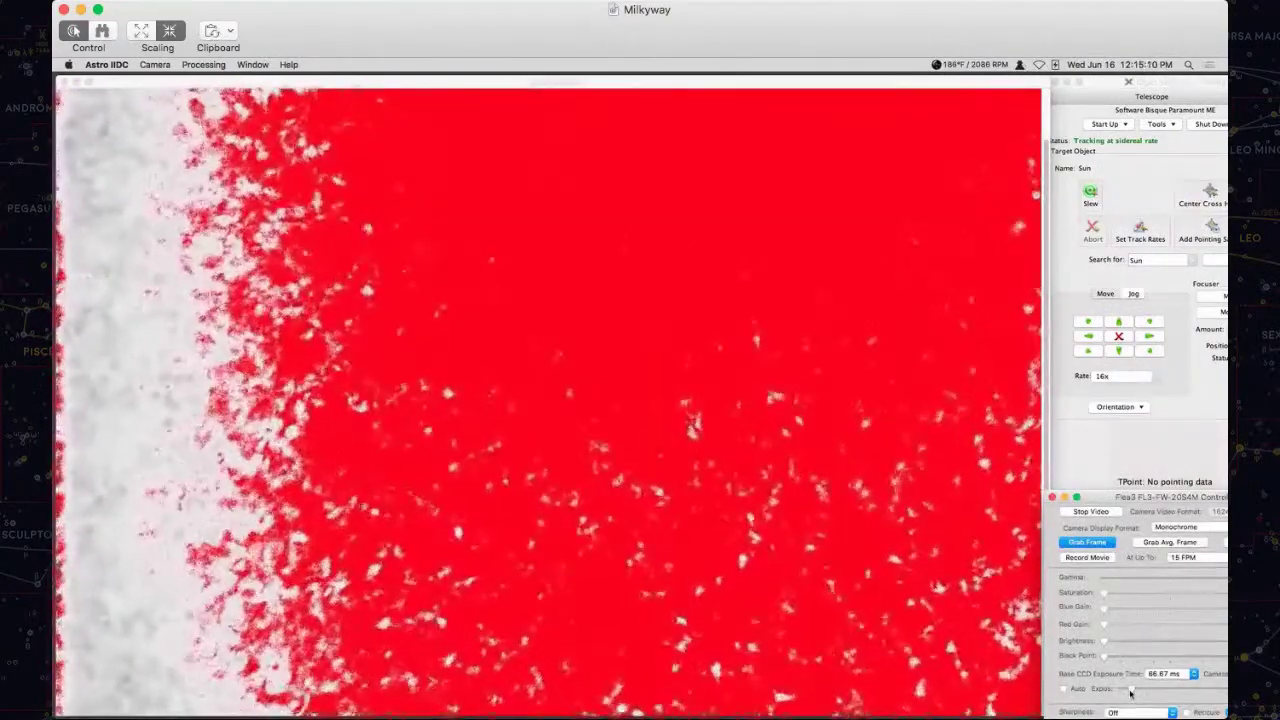
left_click(1130, 692)
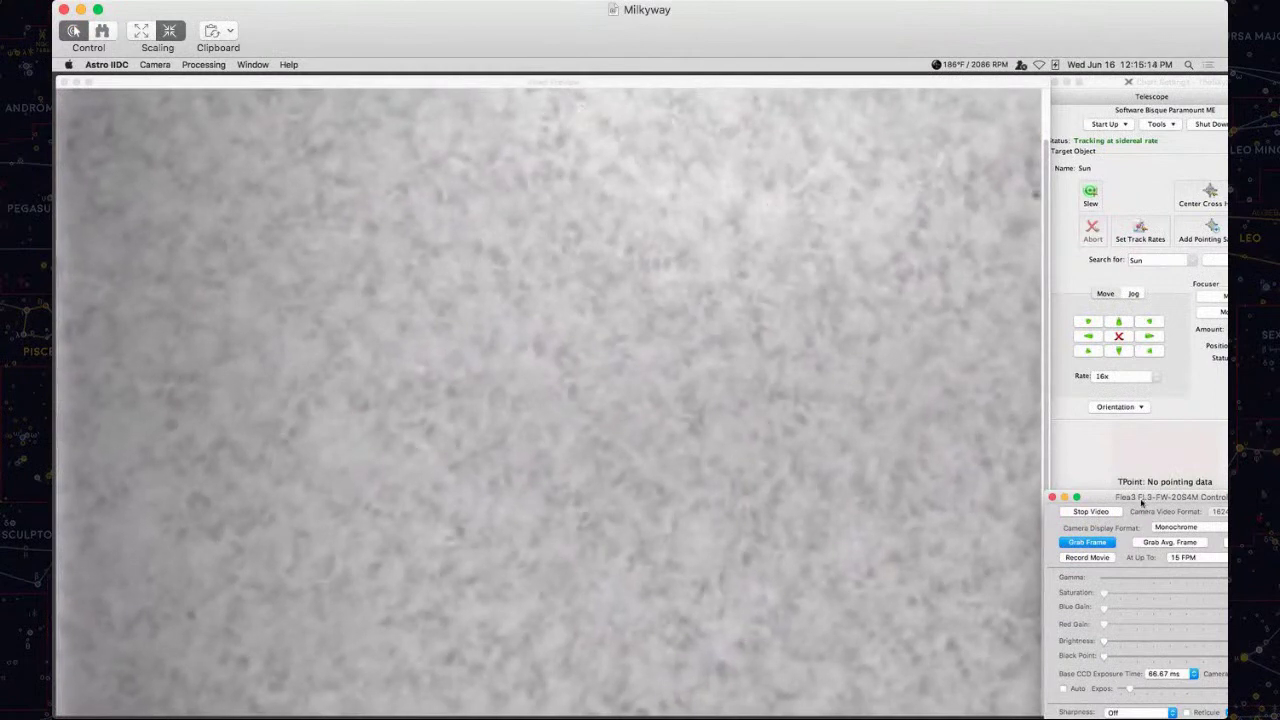
left_click_drag(1143, 505, 1147, 506)
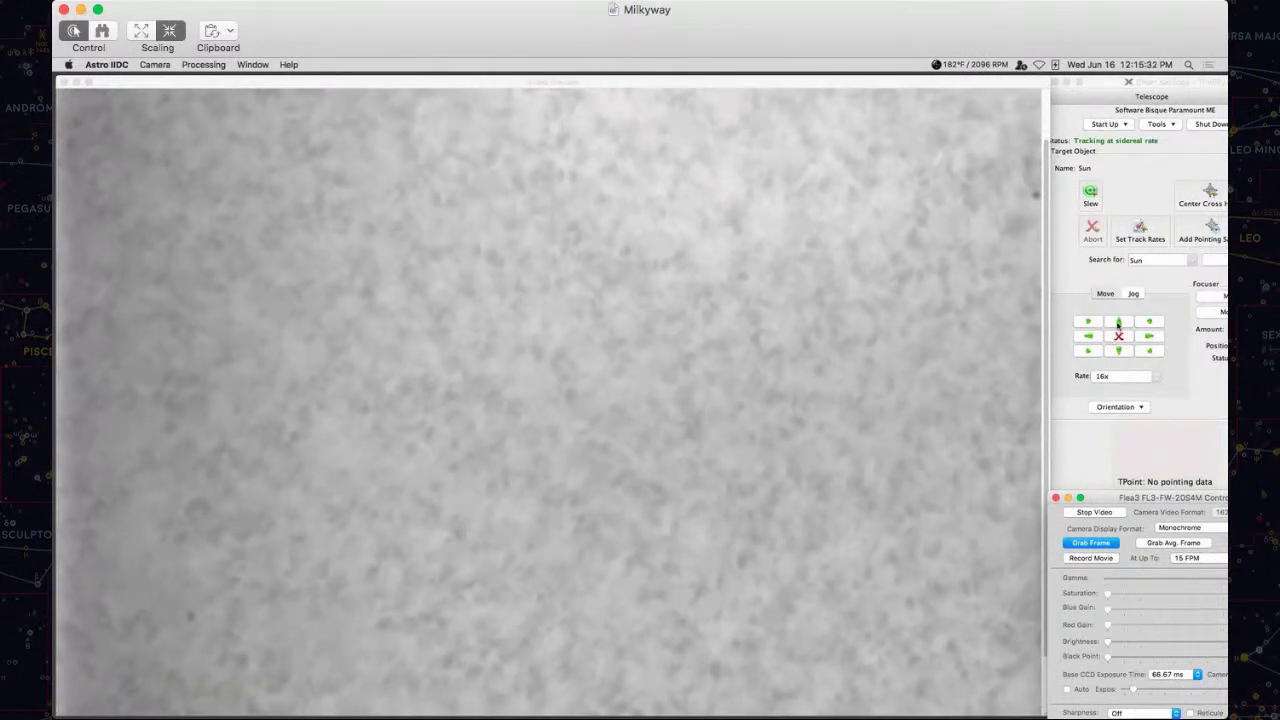
Set the telescope's move rate to 8x and steer it until the sunspot sits near the centre of the video preview.
left_click(1119, 322)
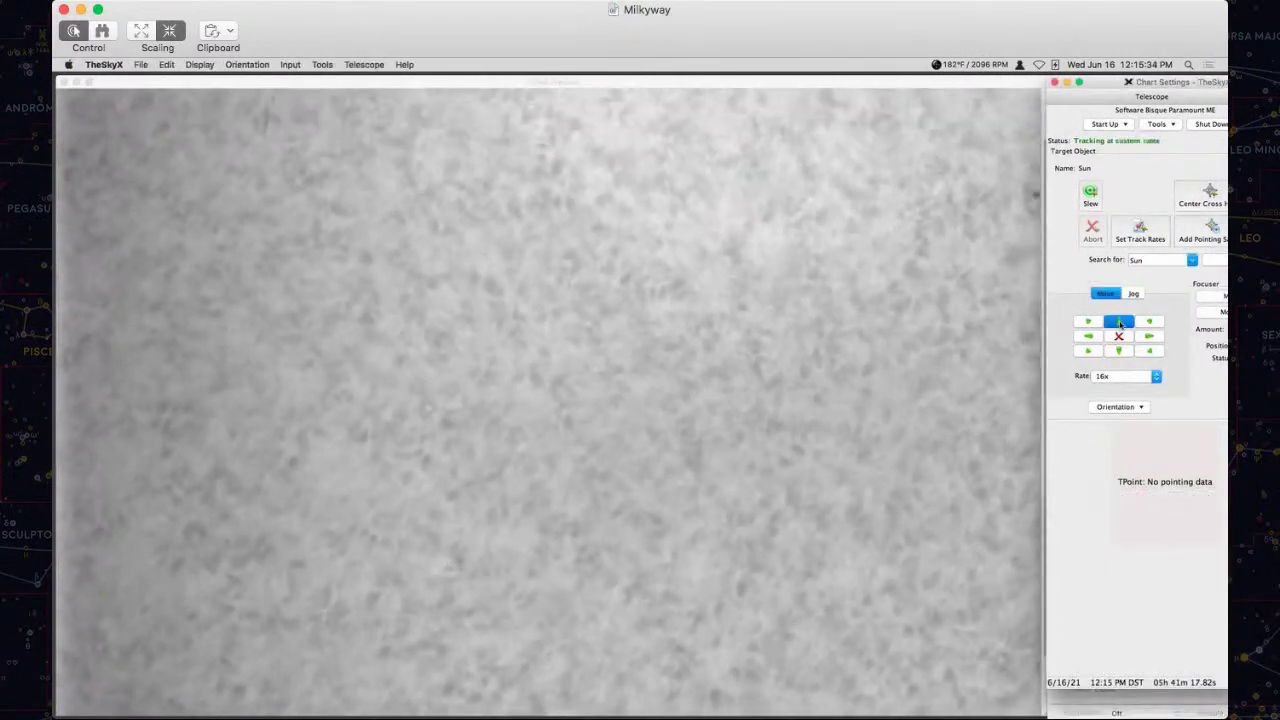
left_click(1119, 322)
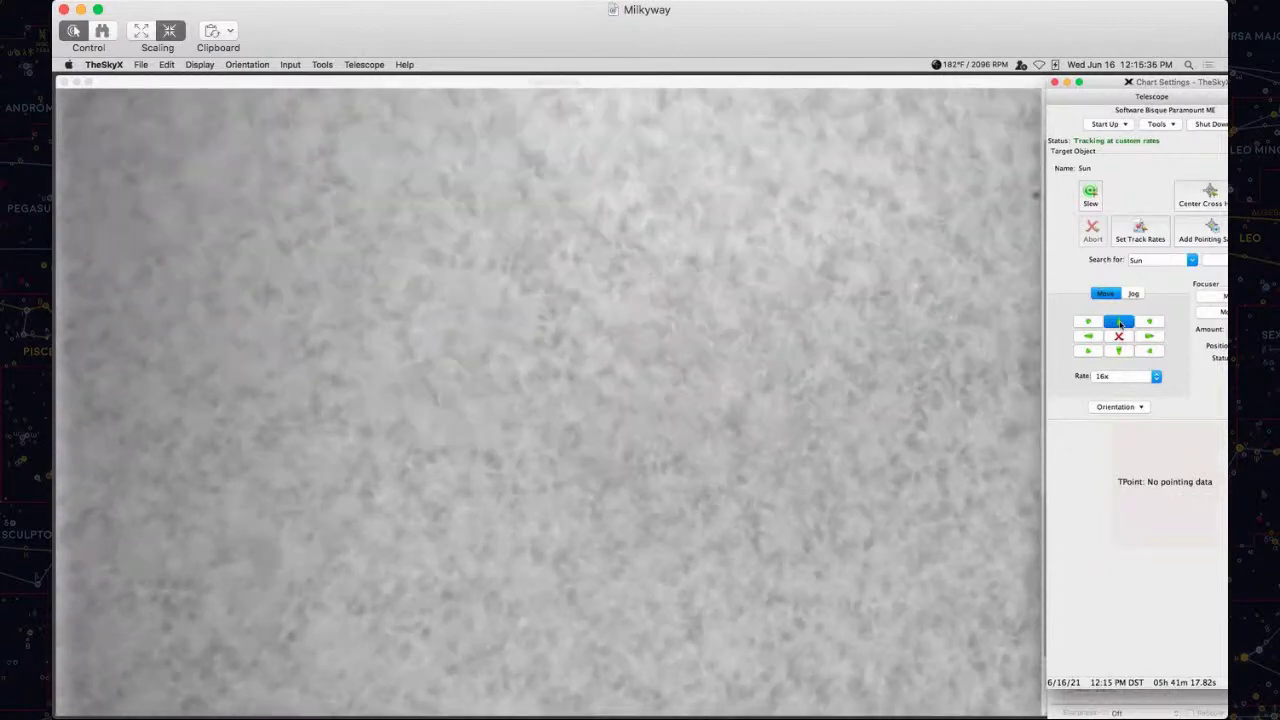
left_click(1157, 377)
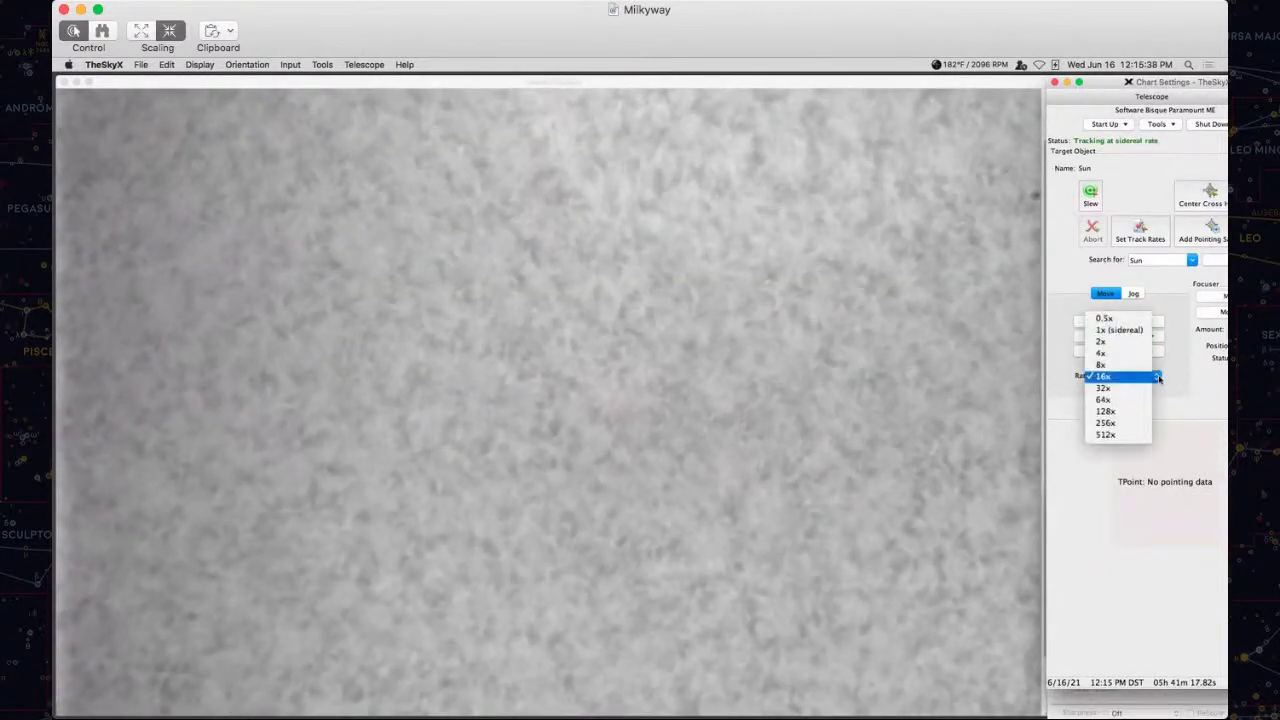
left_click(1137, 364)
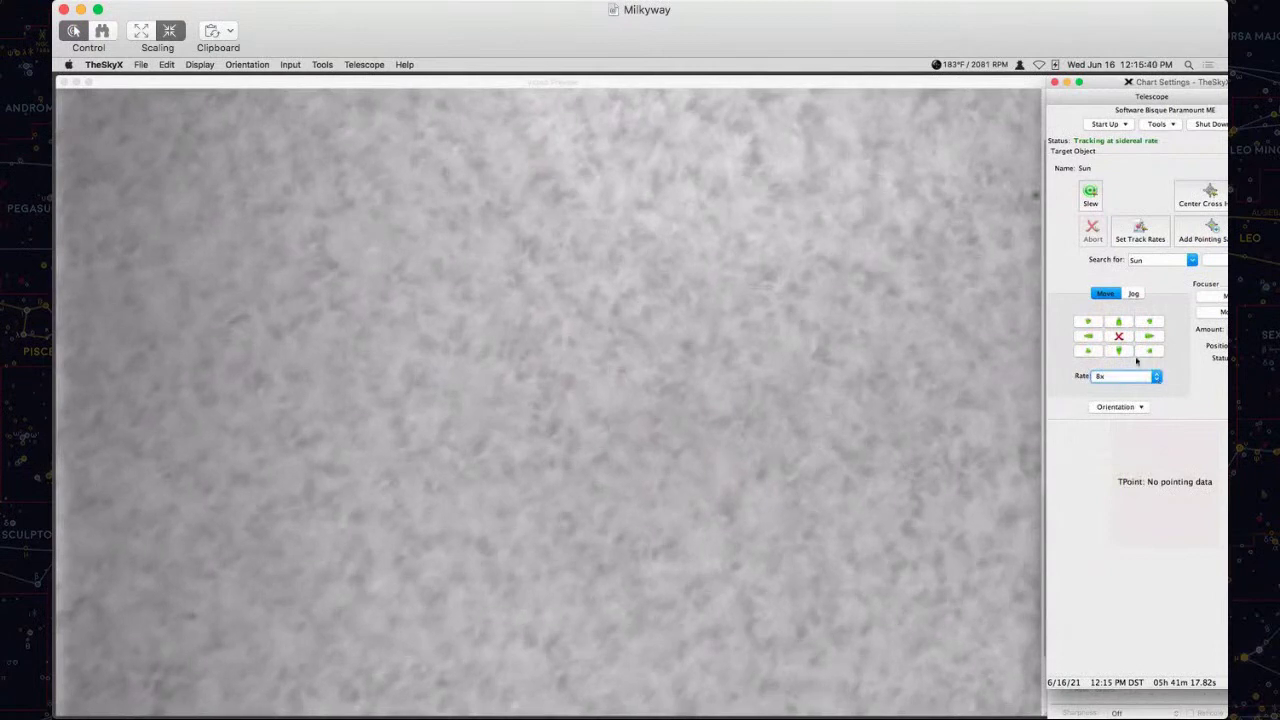
left_click(1119, 322)
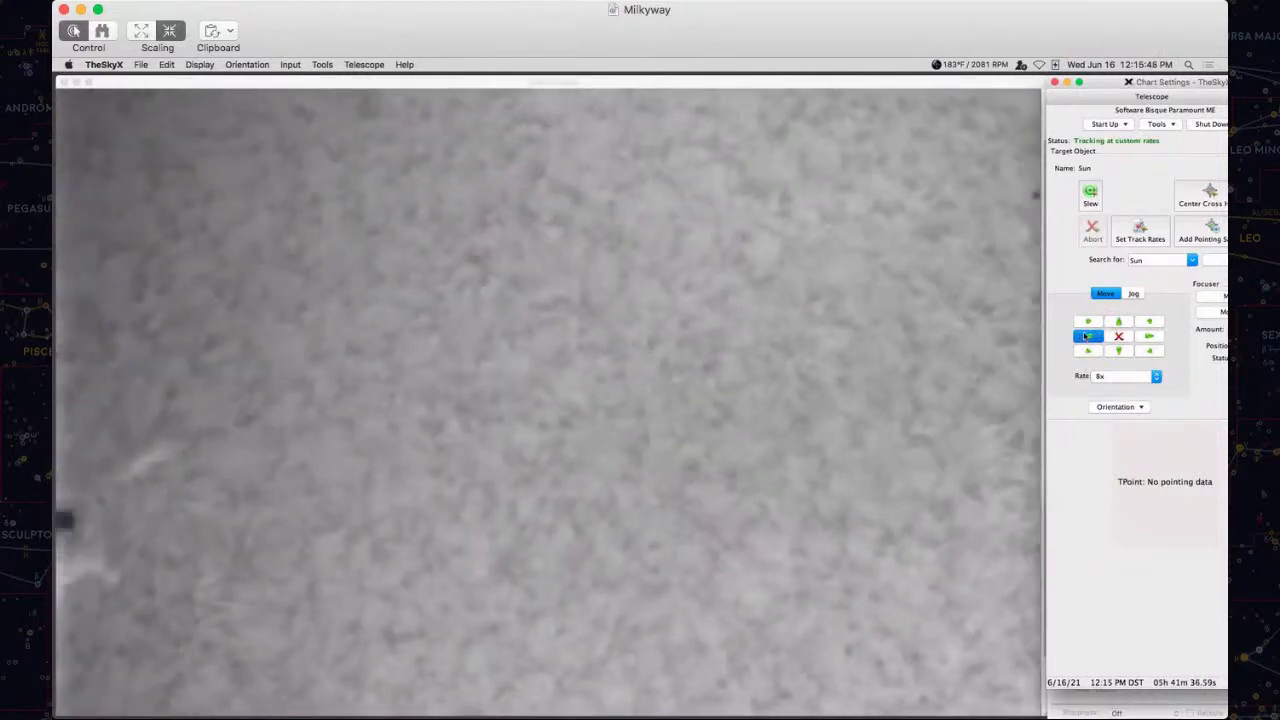
left_click_drag(1086, 336, 1148, 338)
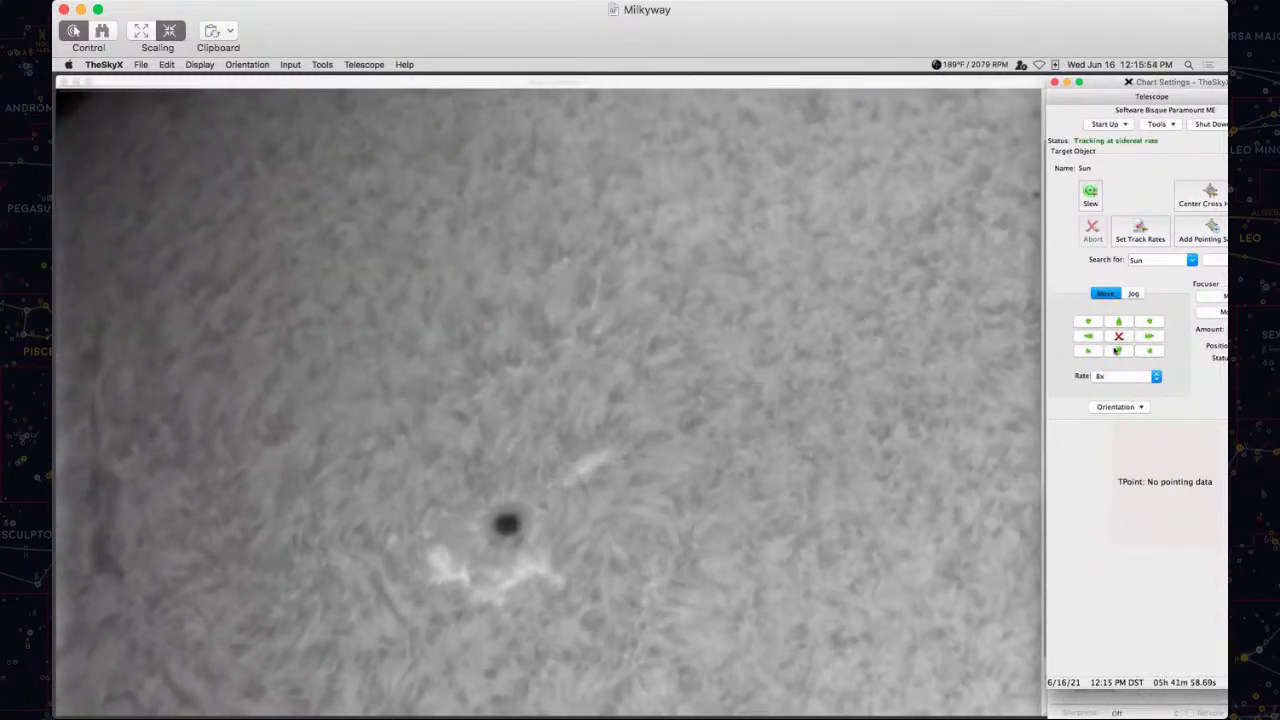
left_click_drag(1117, 350, 1118, 351)
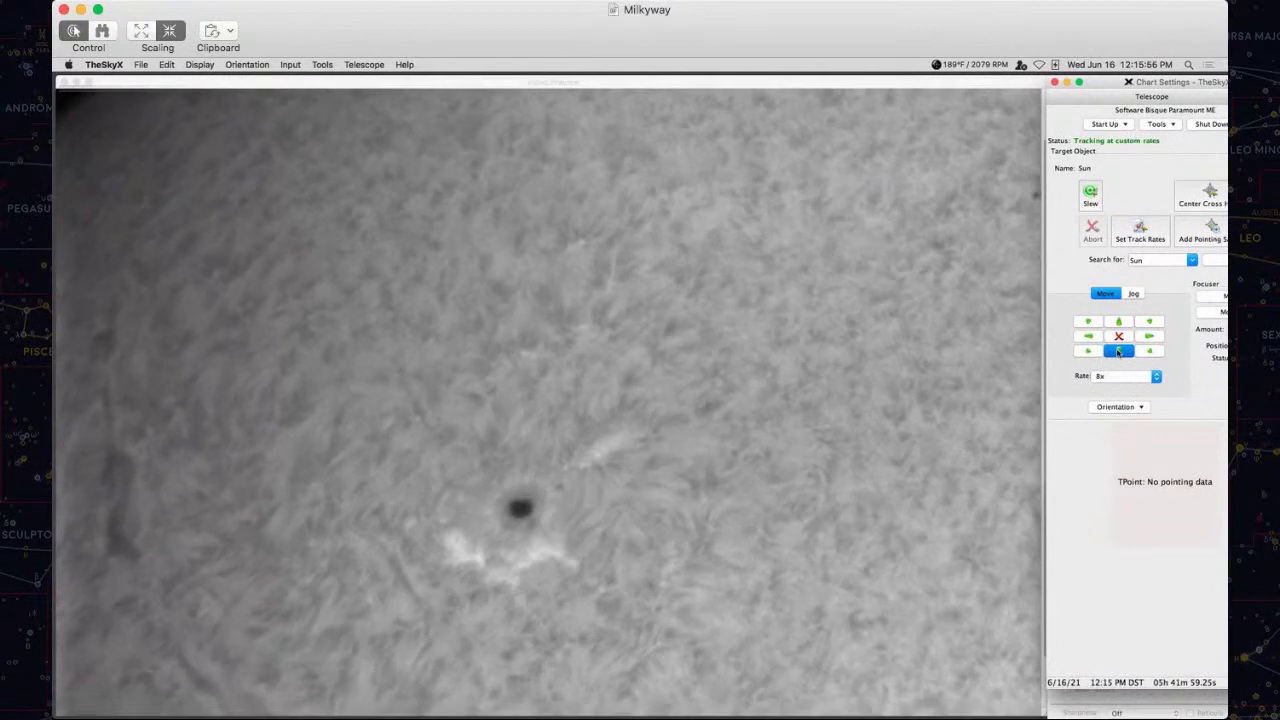
left_click_drag(1118, 351, 1135, 342)
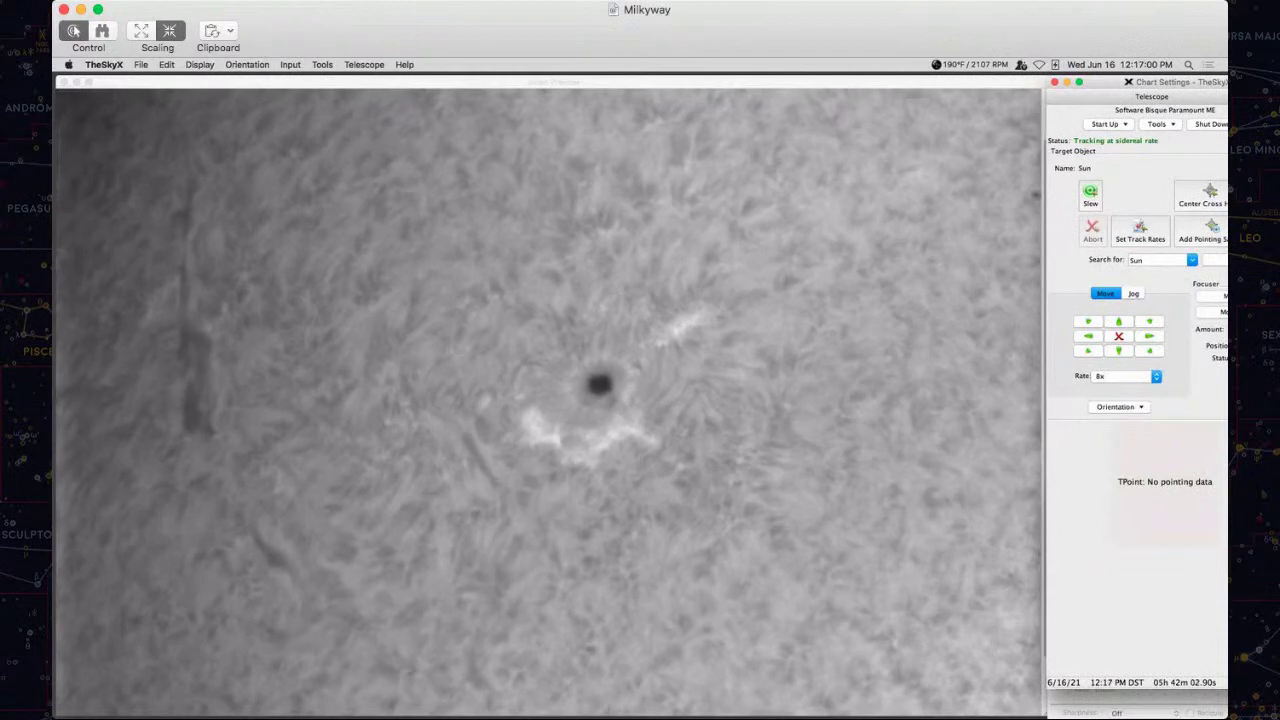
Move the telescope to the Sun's upper limb and raise the camera exposure until the disk is overexposed and the limb stands out.
left_click(1117, 322)
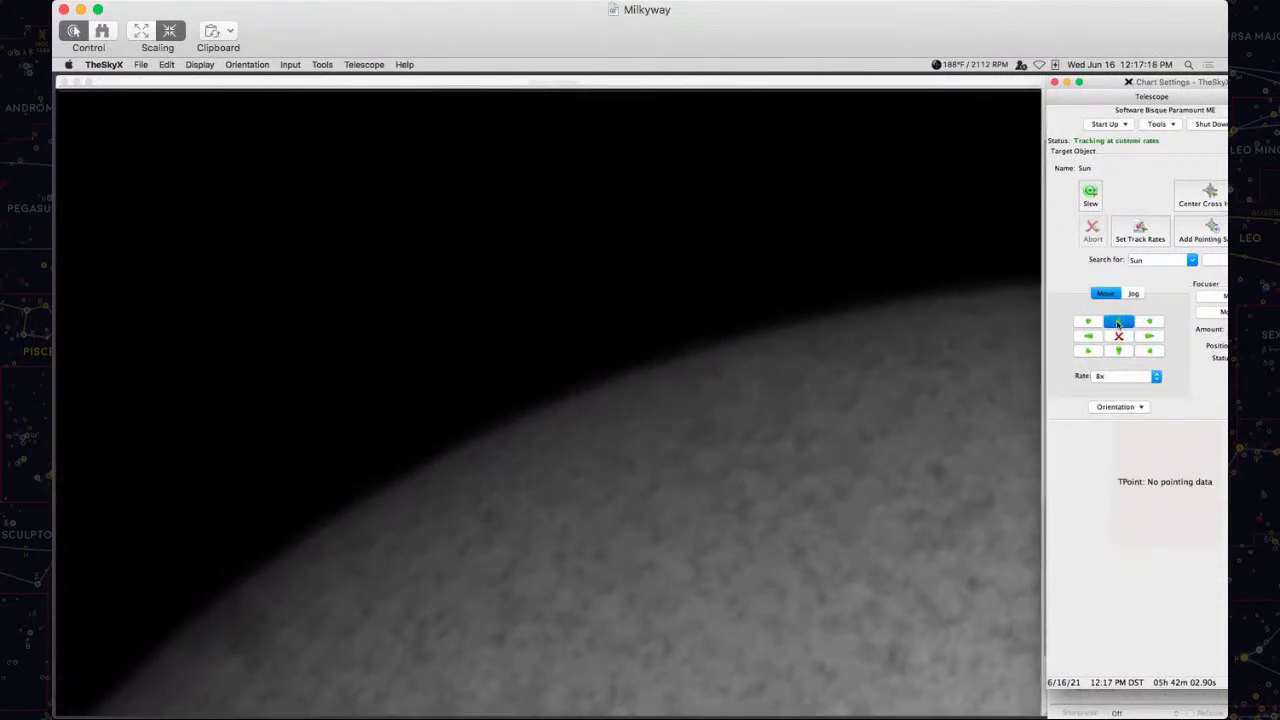
left_click(1150, 337)
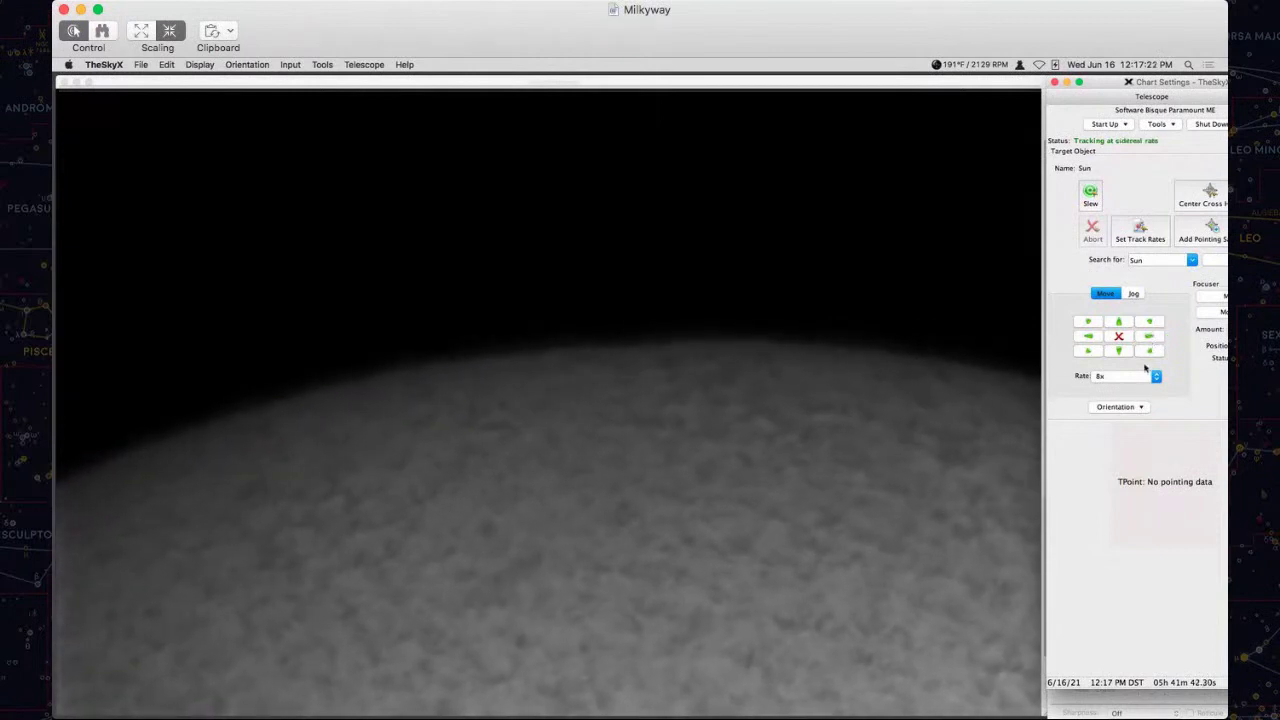
left_click(1118, 703)
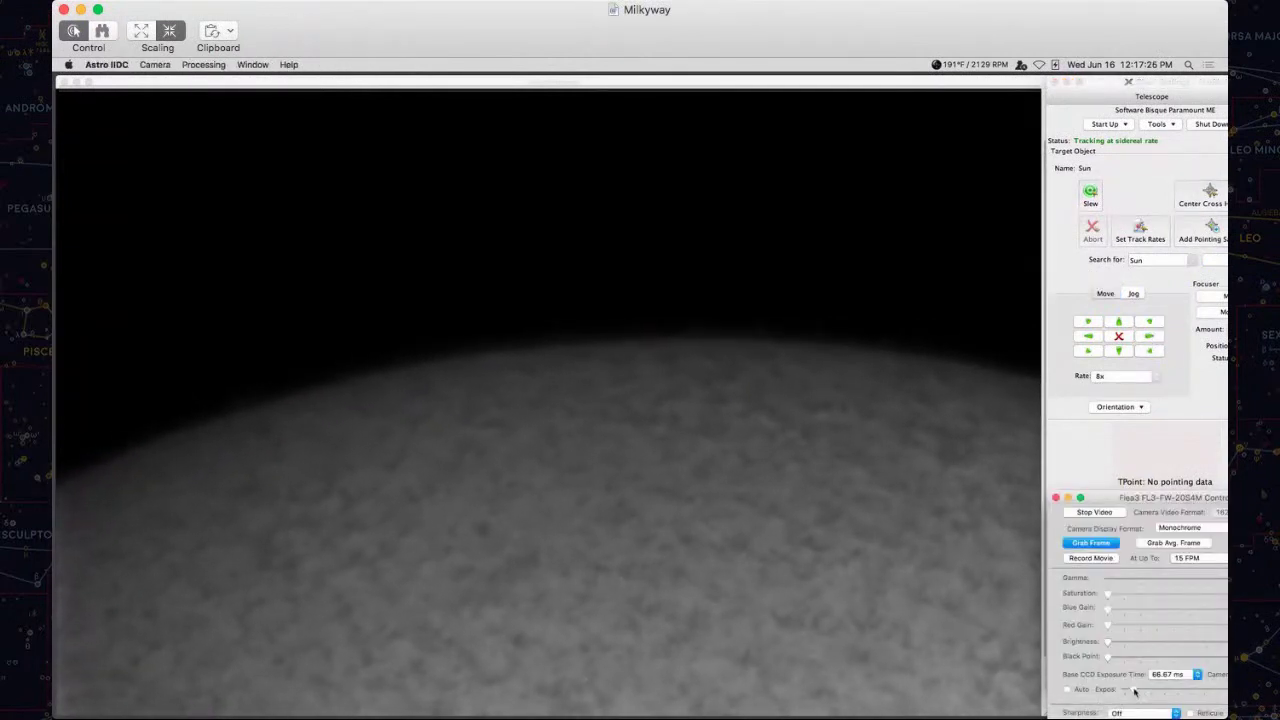
left_click_drag(1134, 690, 1147, 693)
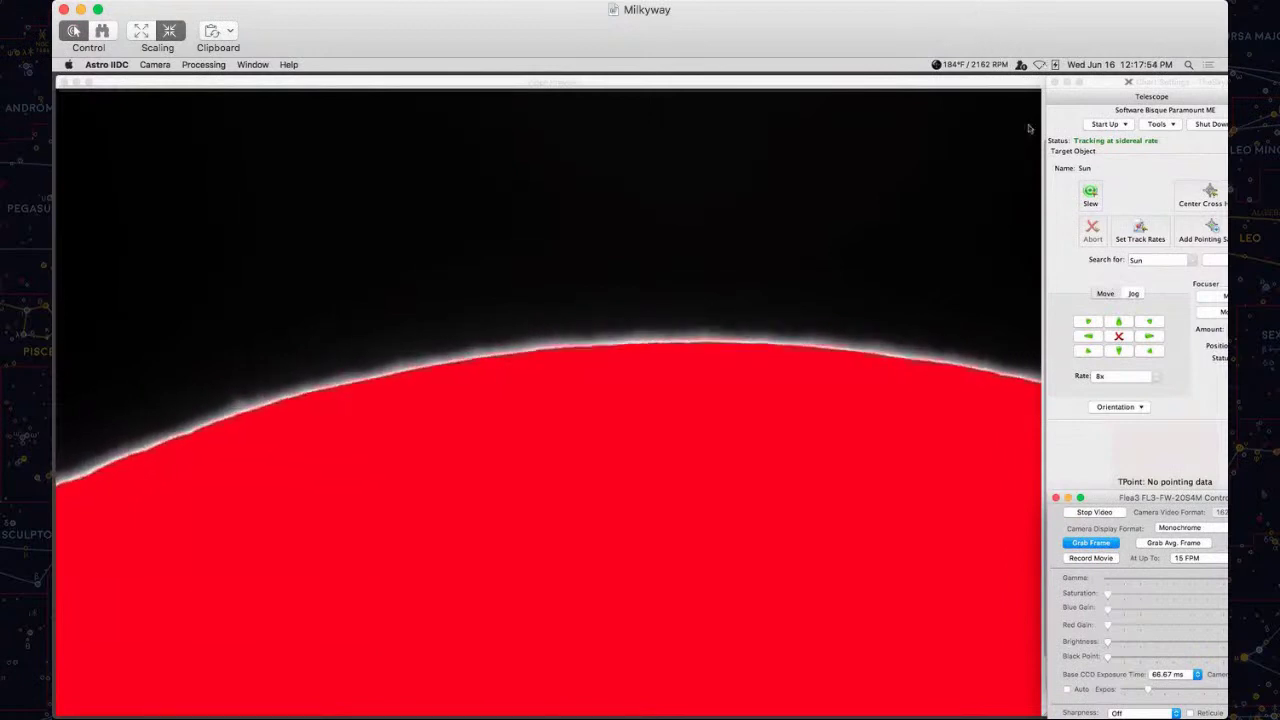
Steer the telescope along the Sun's limb at 8x until the prominence comes into the video preview.
left_click(1150, 338)
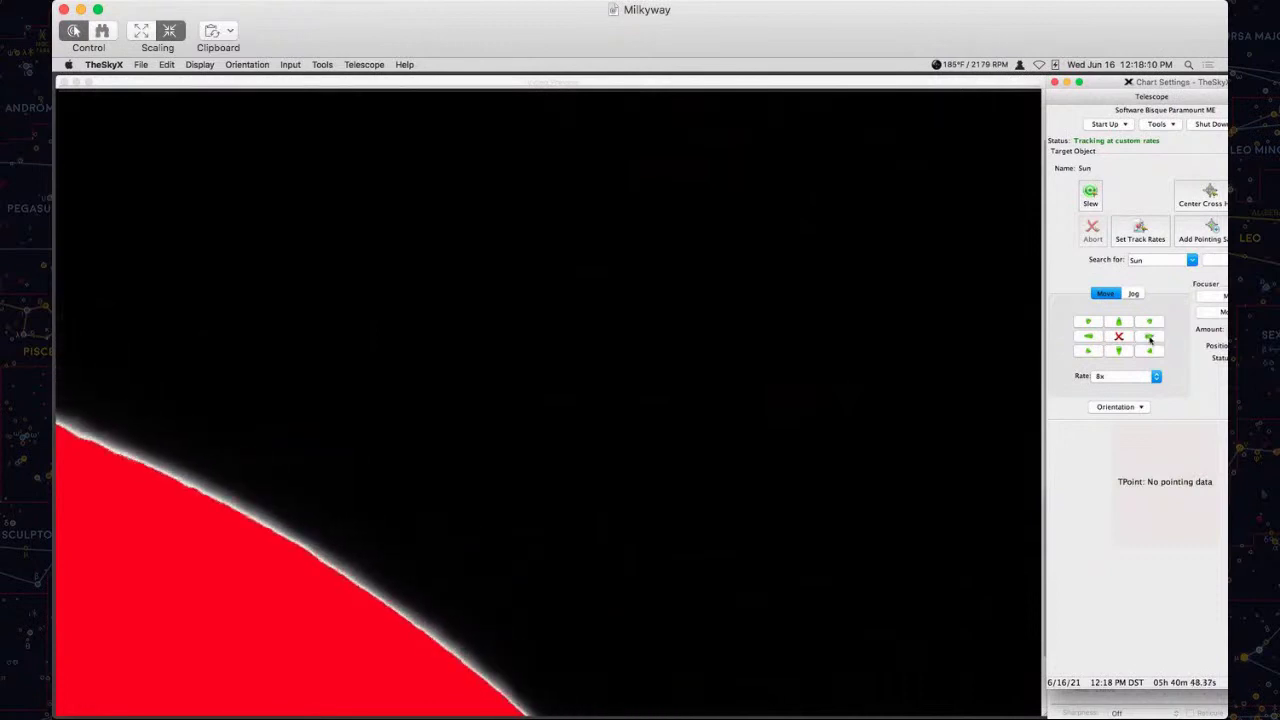
left_click(1120, 351)
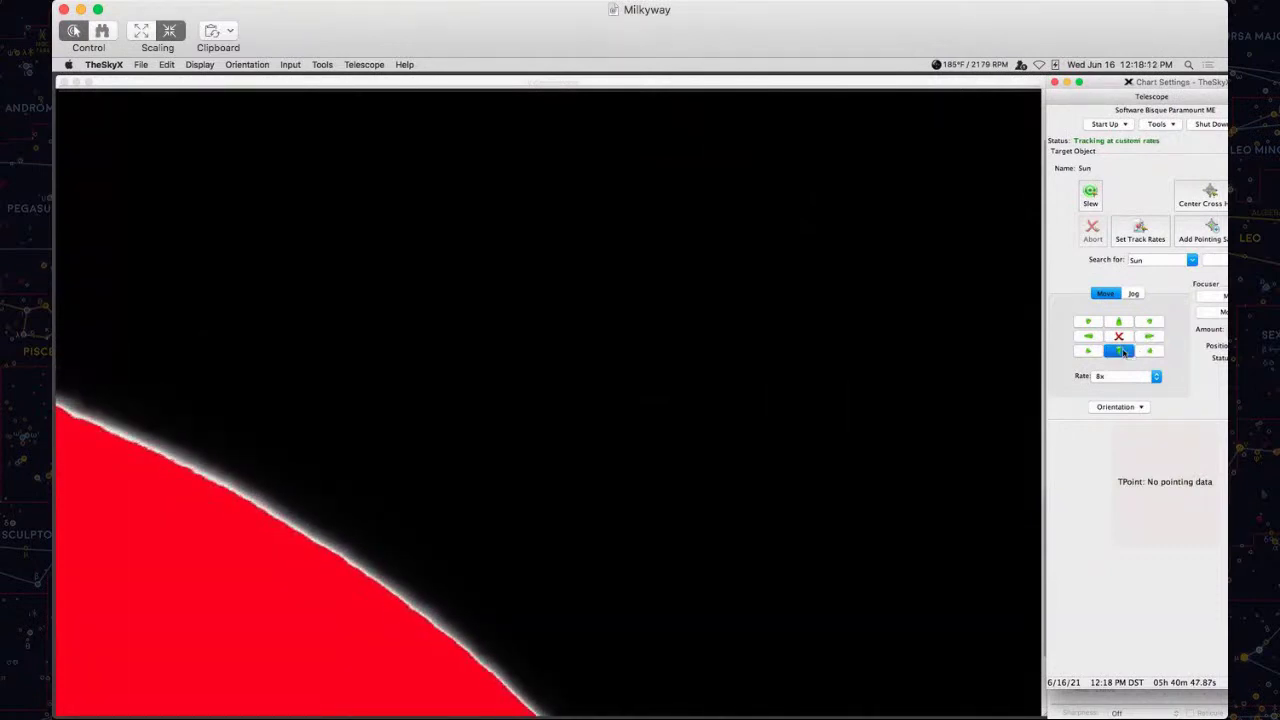
left_click(1120, 351)
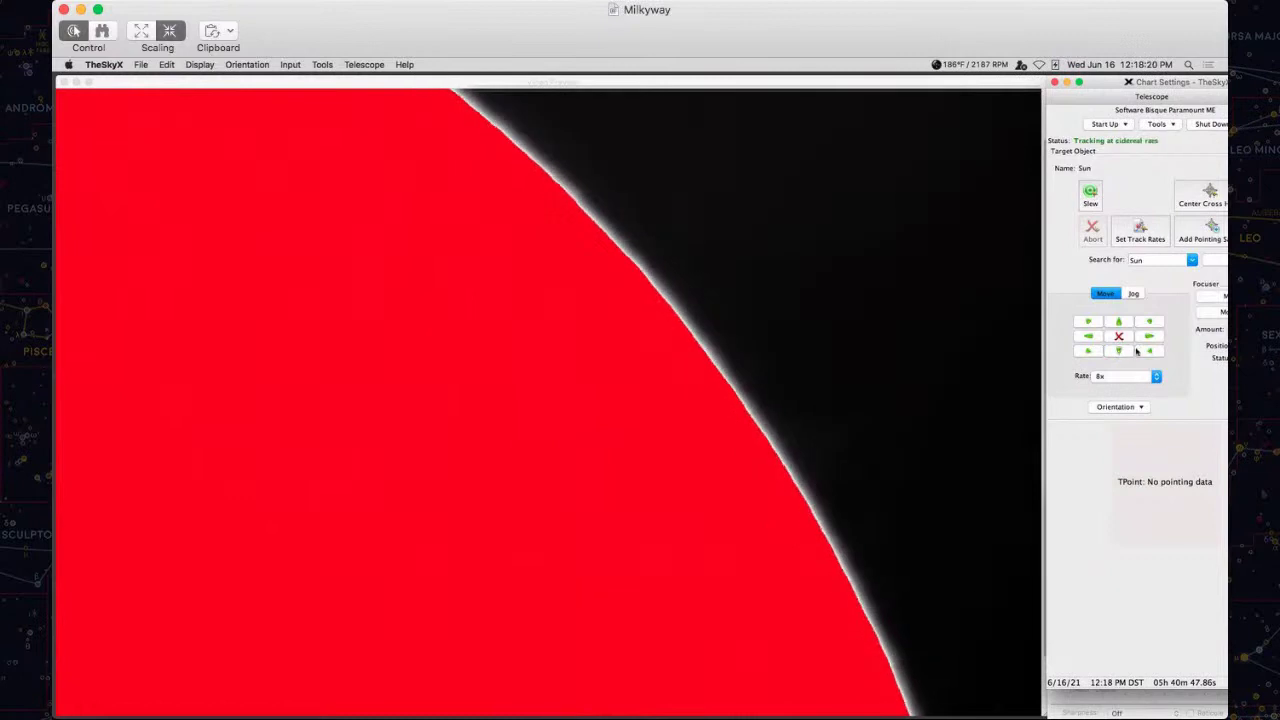
left_click(1148, 337)
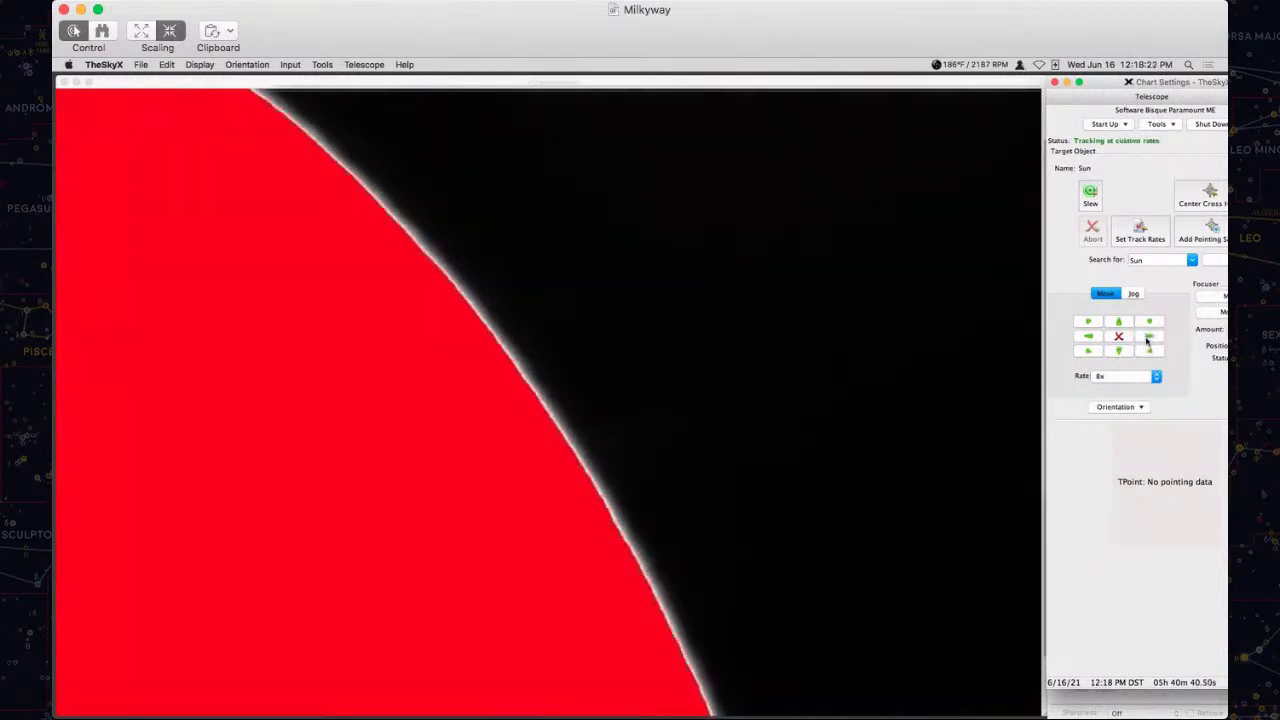
left_click(1118, 351)
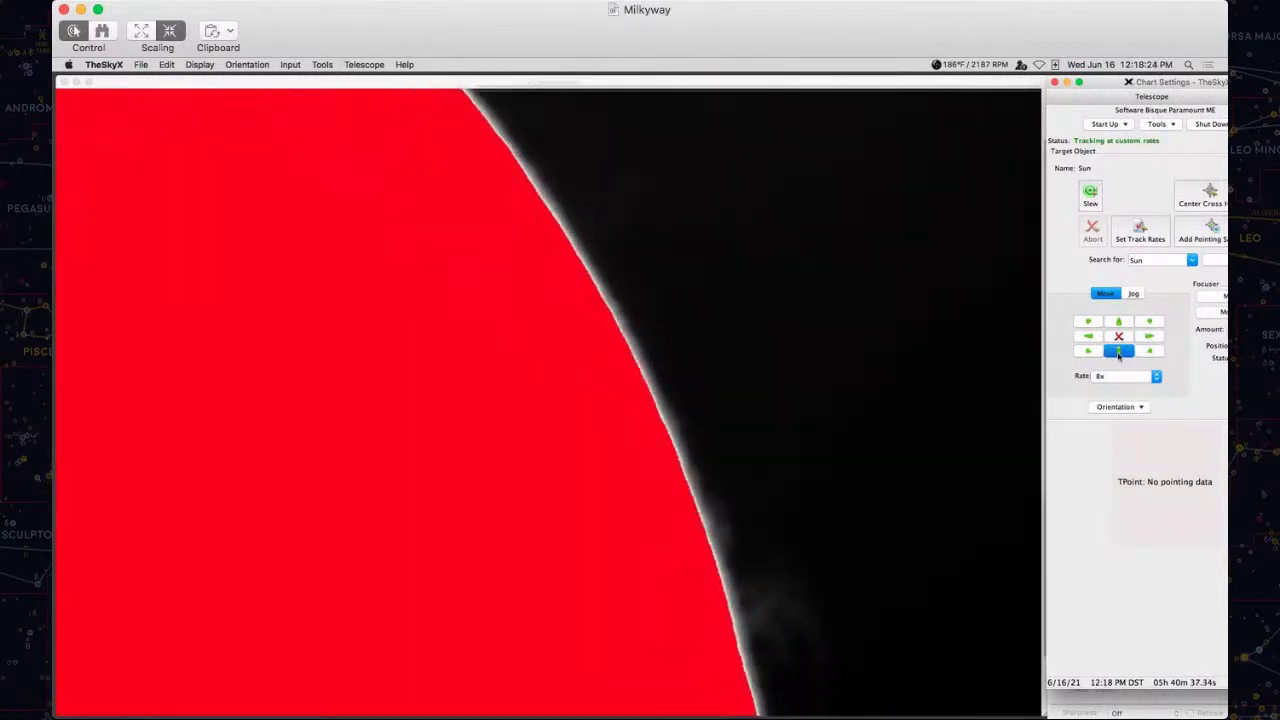
Raise the camera exposure further to bring out the faint prominence, and move the telescope to bring it towards the preview's centre.
left_click(1100, 693)
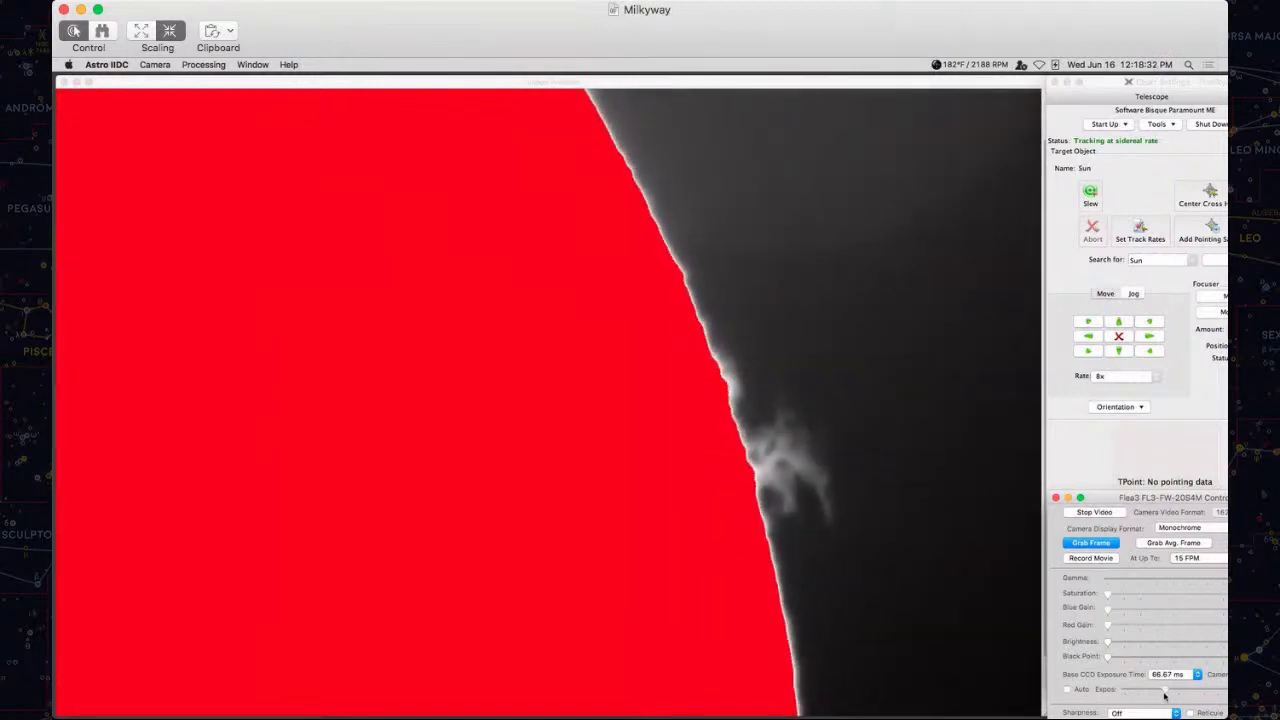
left_click(1149, 440)
left_click(1150, 337)
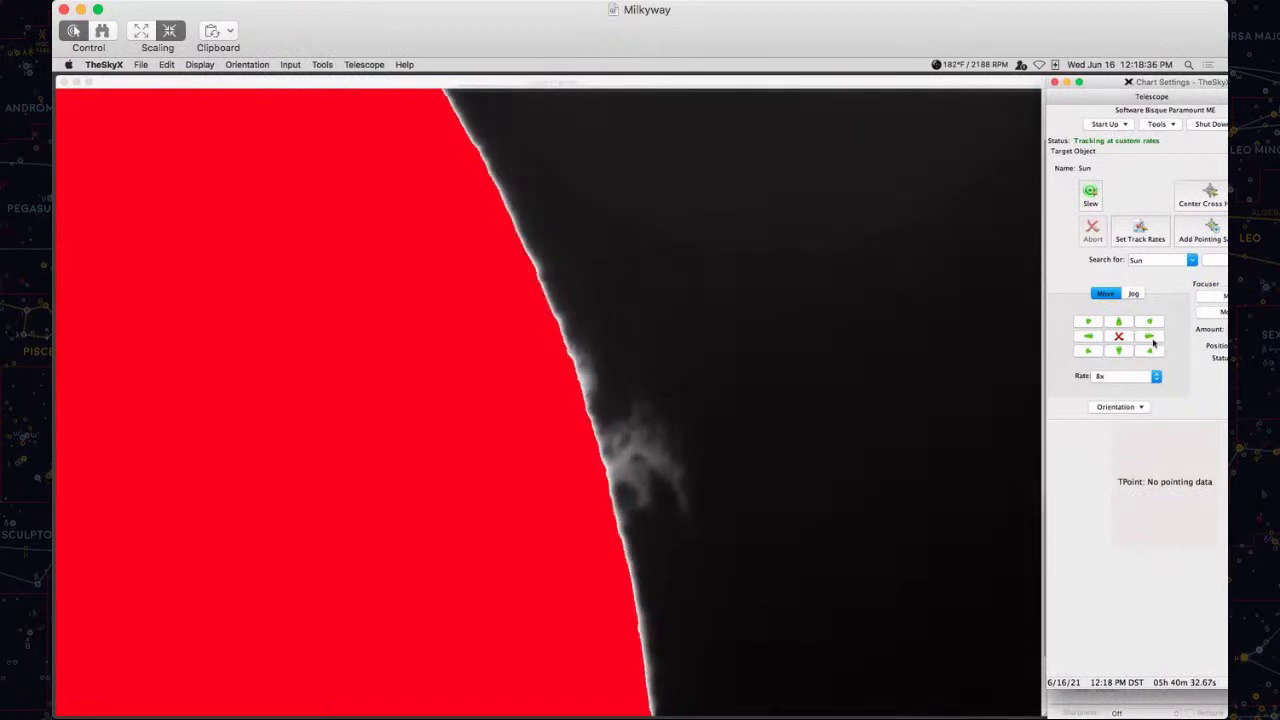
left_click(1120, 352)
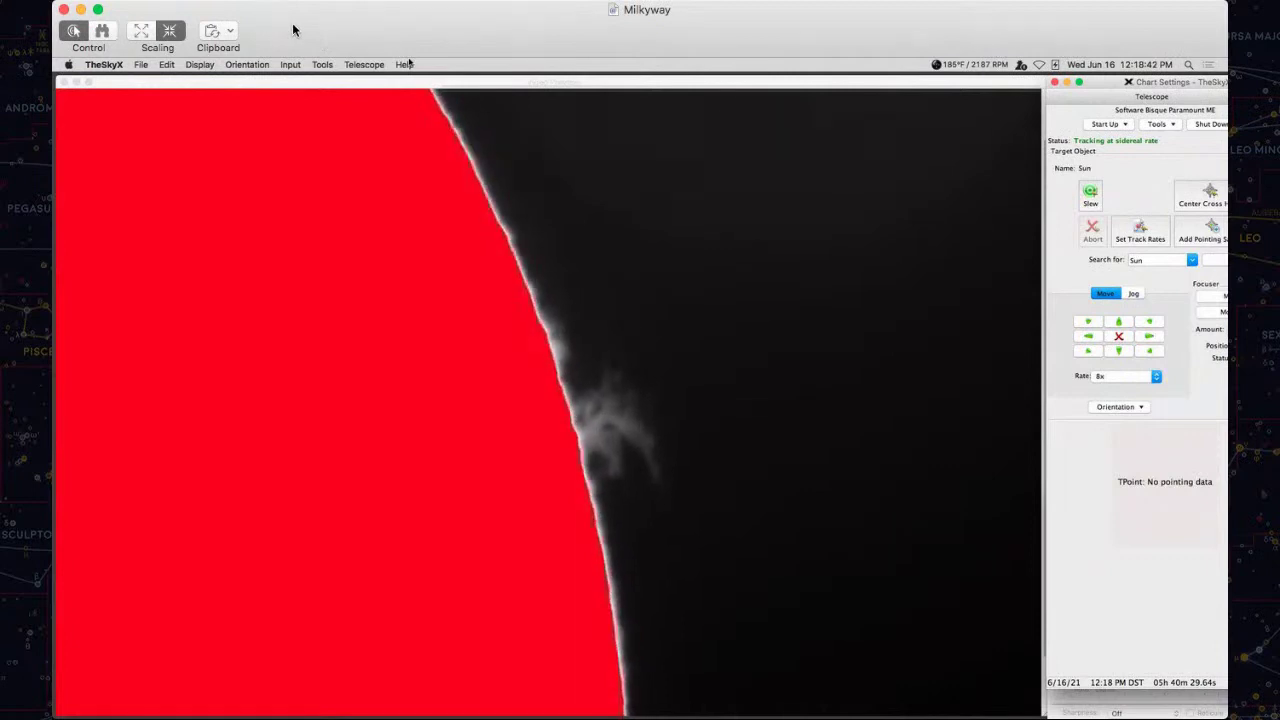
mouse_move(54, 440)
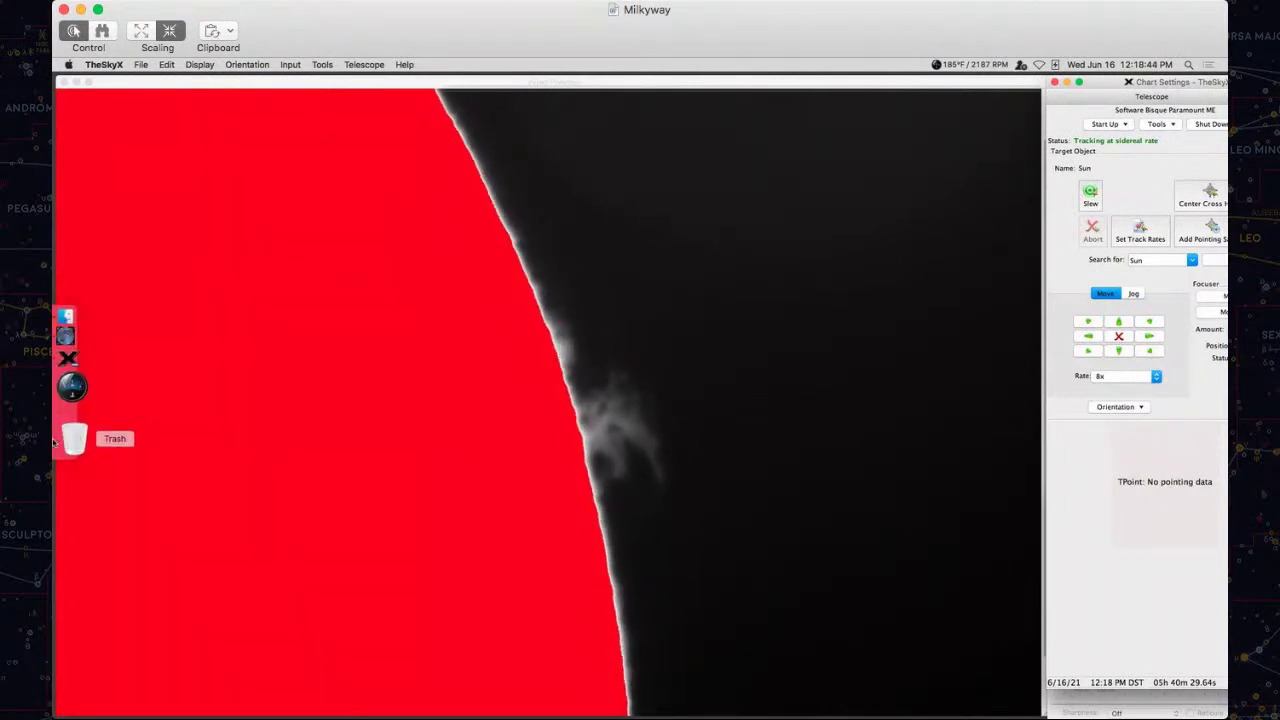
left_click(54, 236)
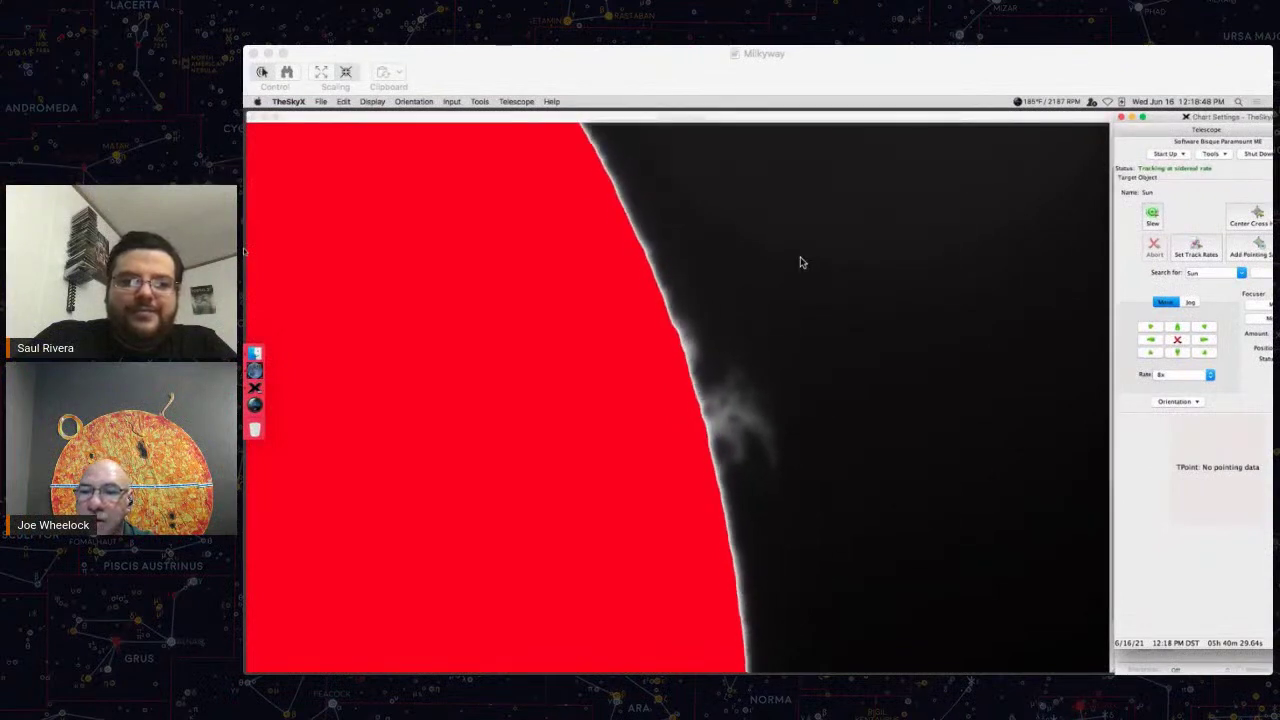
Steer the telescope down along the Sun's right limb at 8x until the faint looped prominence on the lower limb comes into the video preview.
left_click(1021, 86)
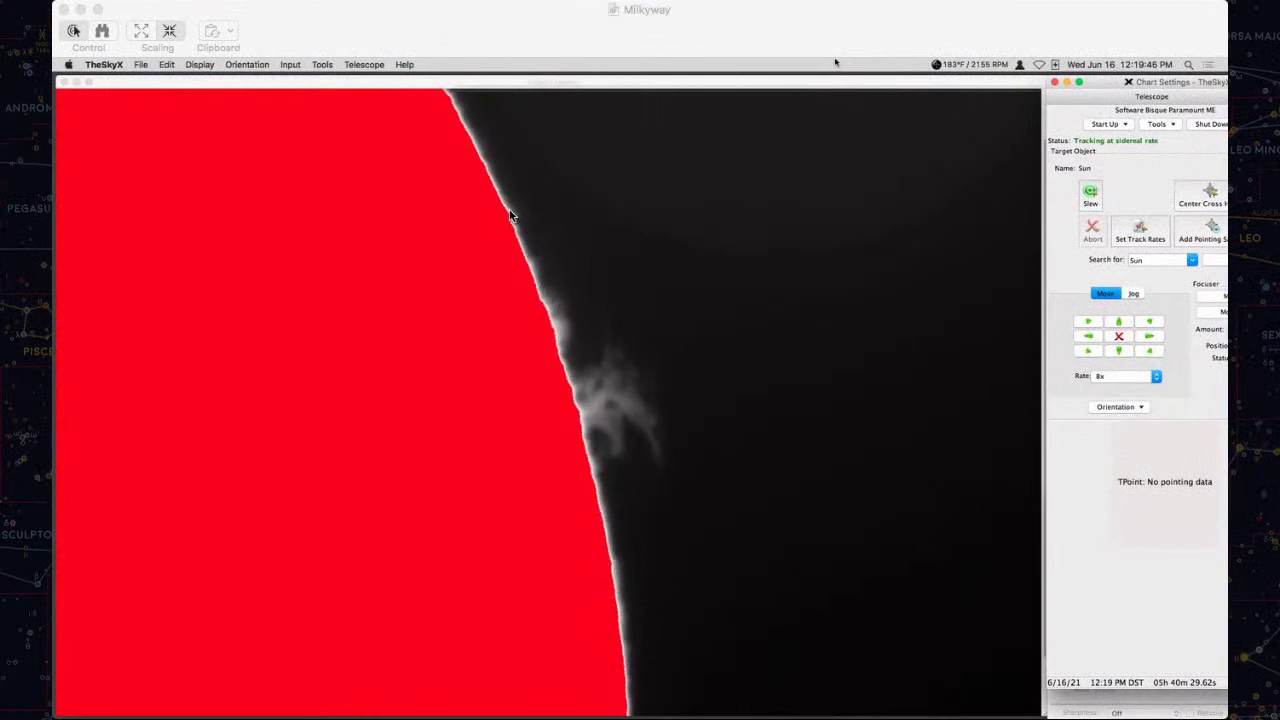
left_click(917, 40)
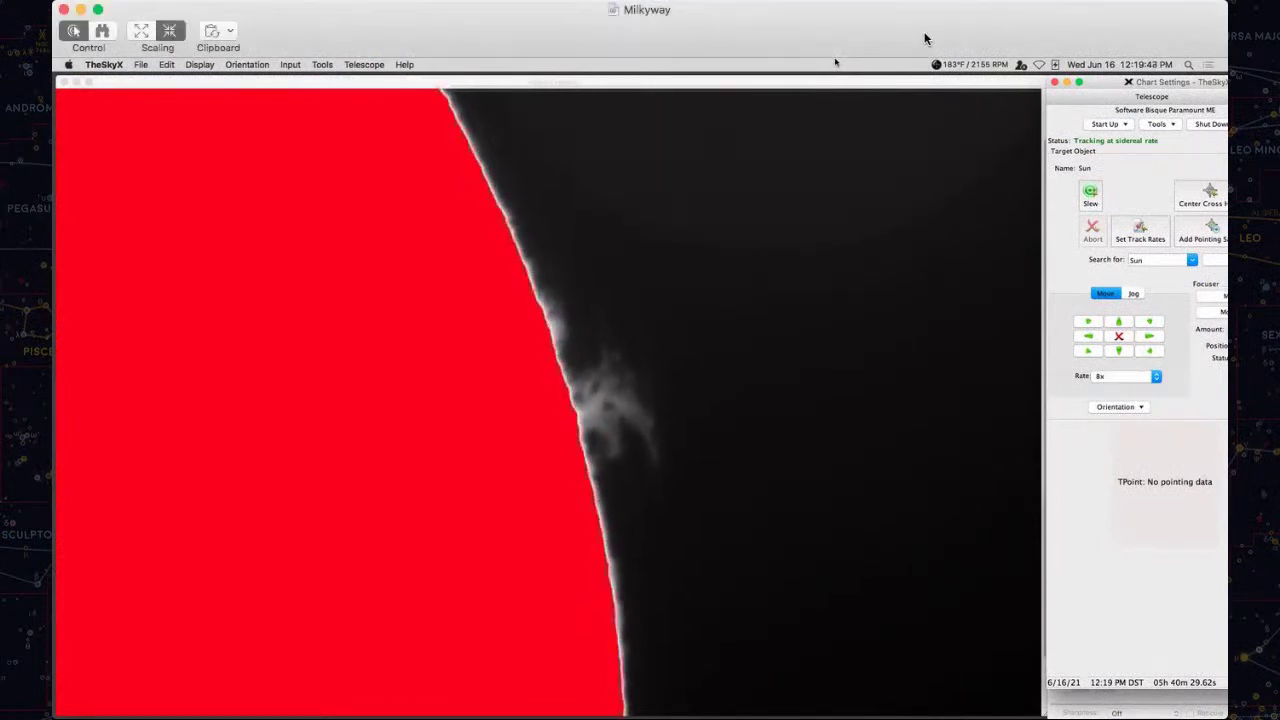
left_click(1118, 351)
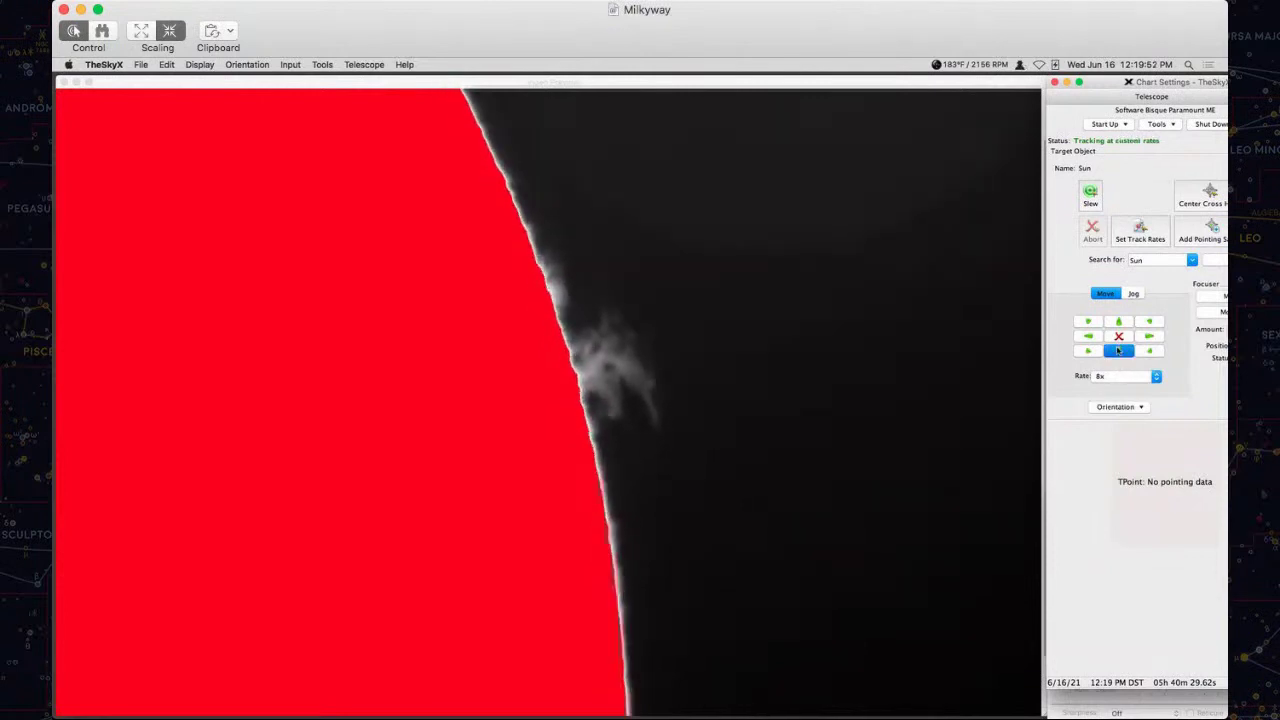
left_click_drag(1118, 351, 1118, 350)
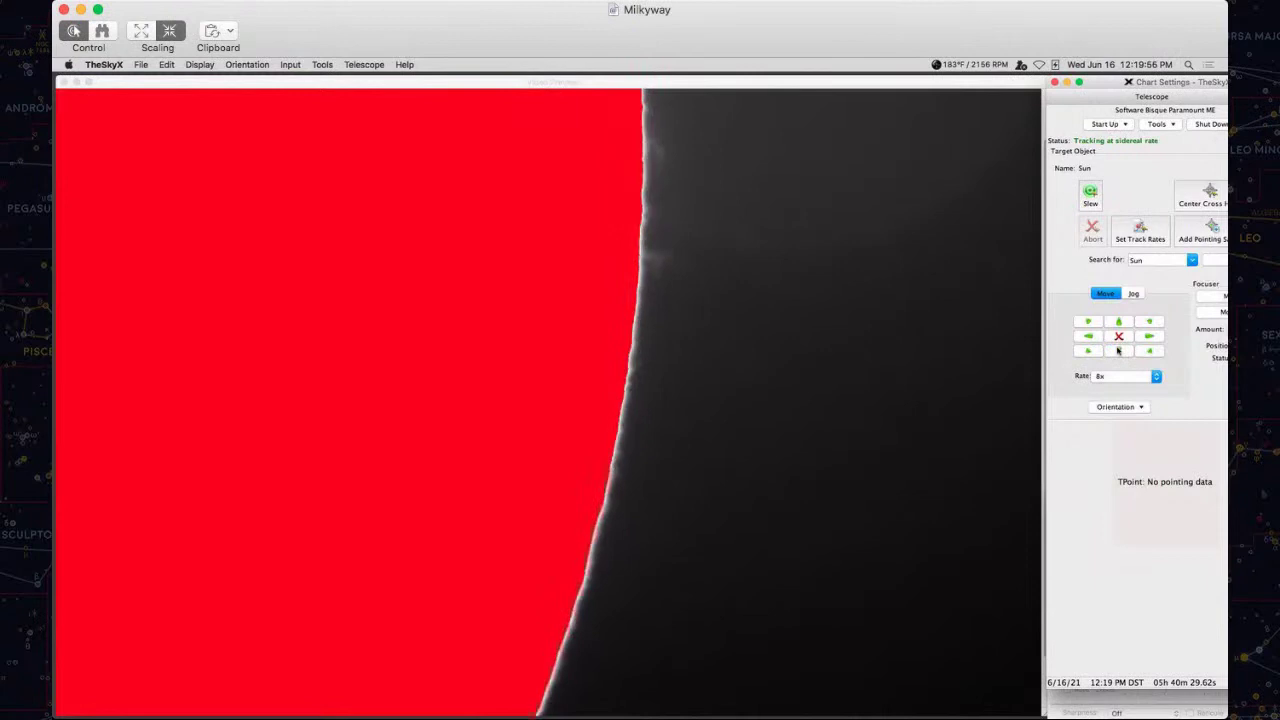
left_click(1118, 351)
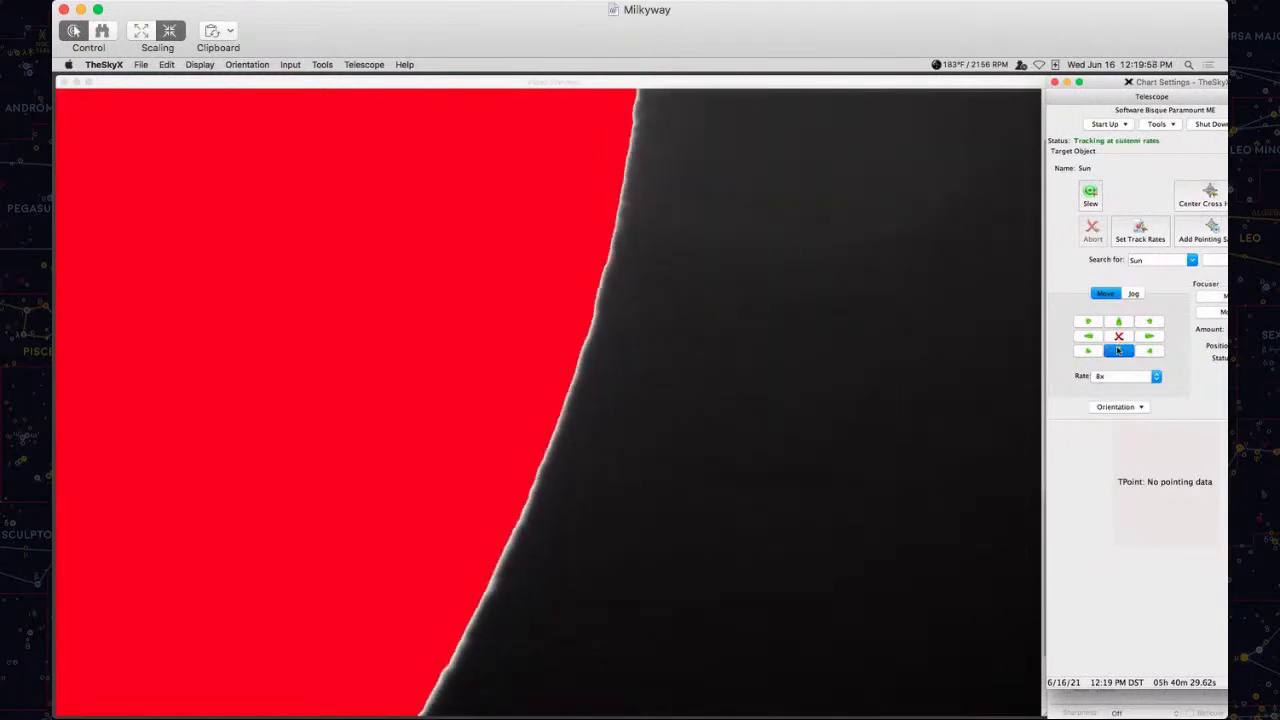
mouse_move(1118, 351)
left_mouse_down()
mouse_move(1088, 338)
mouse_move(1121, 354)
left_mouse_up()
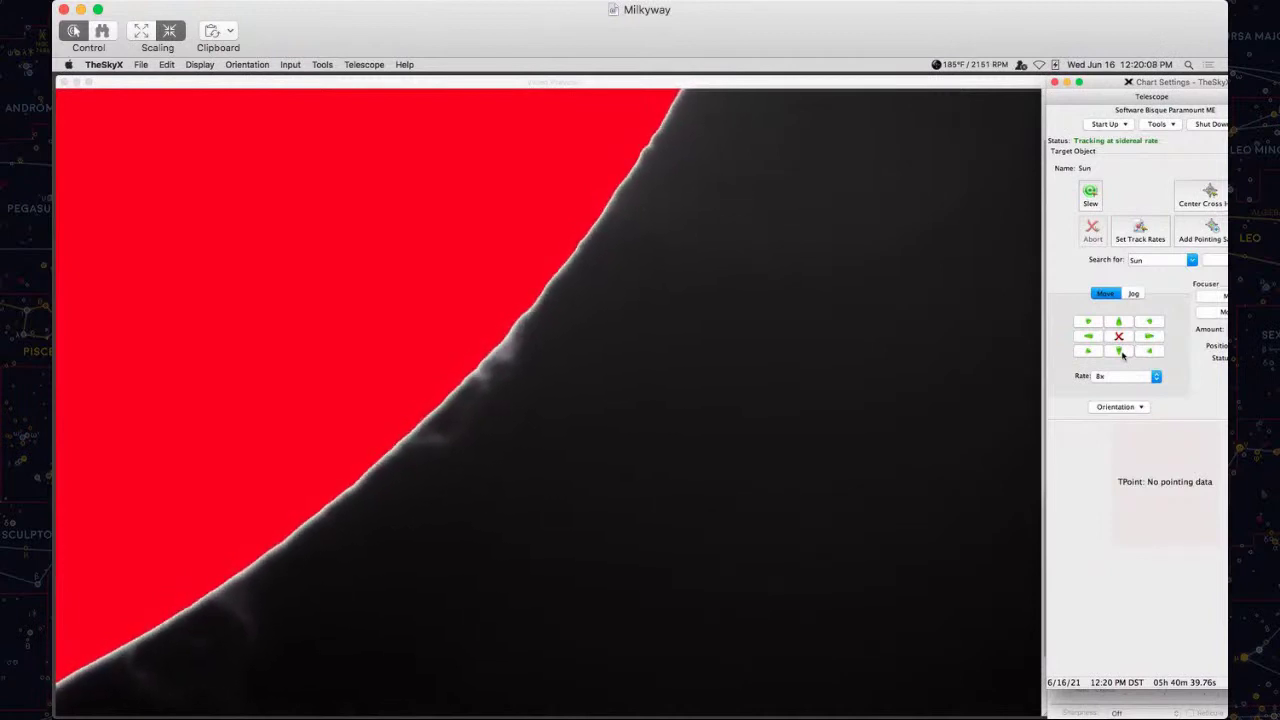
left_click_drag(1088, 340, 1119, 351)
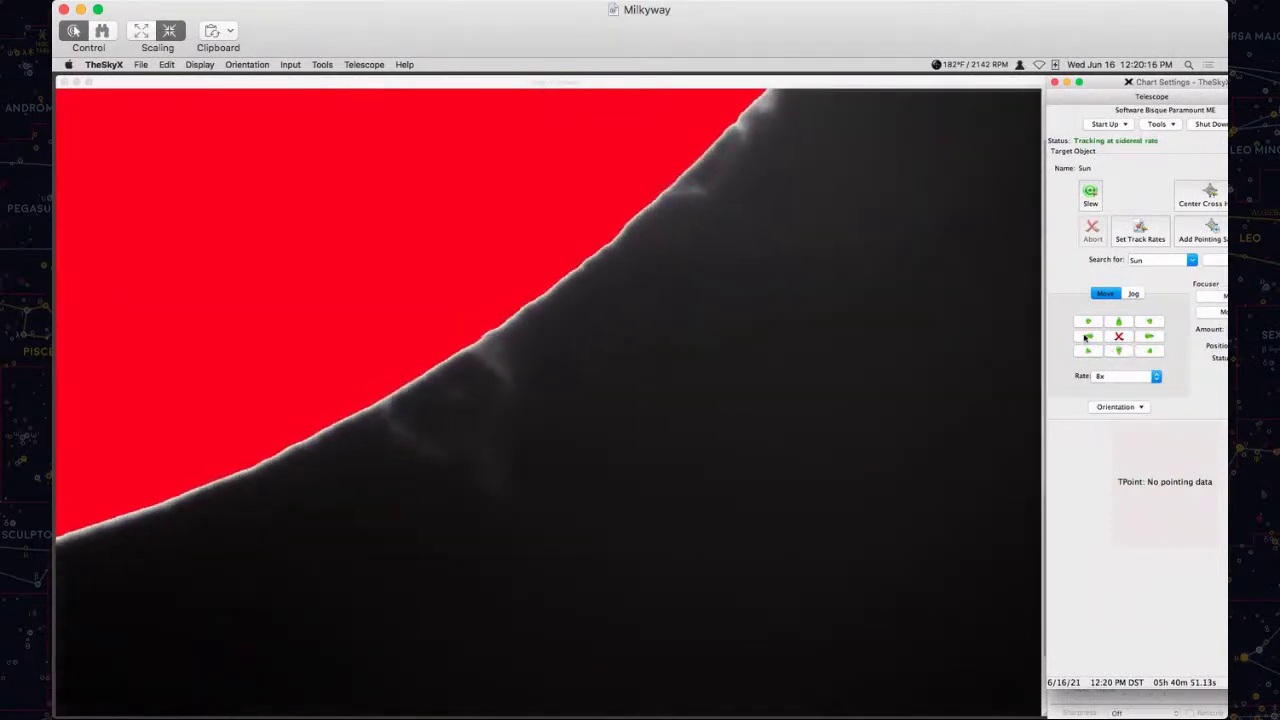
Raise the camera exposure to bring out the faint lower-limb prominence, and steer the telescope to bring it towards the preview's centre.
left_click(1122, 702)
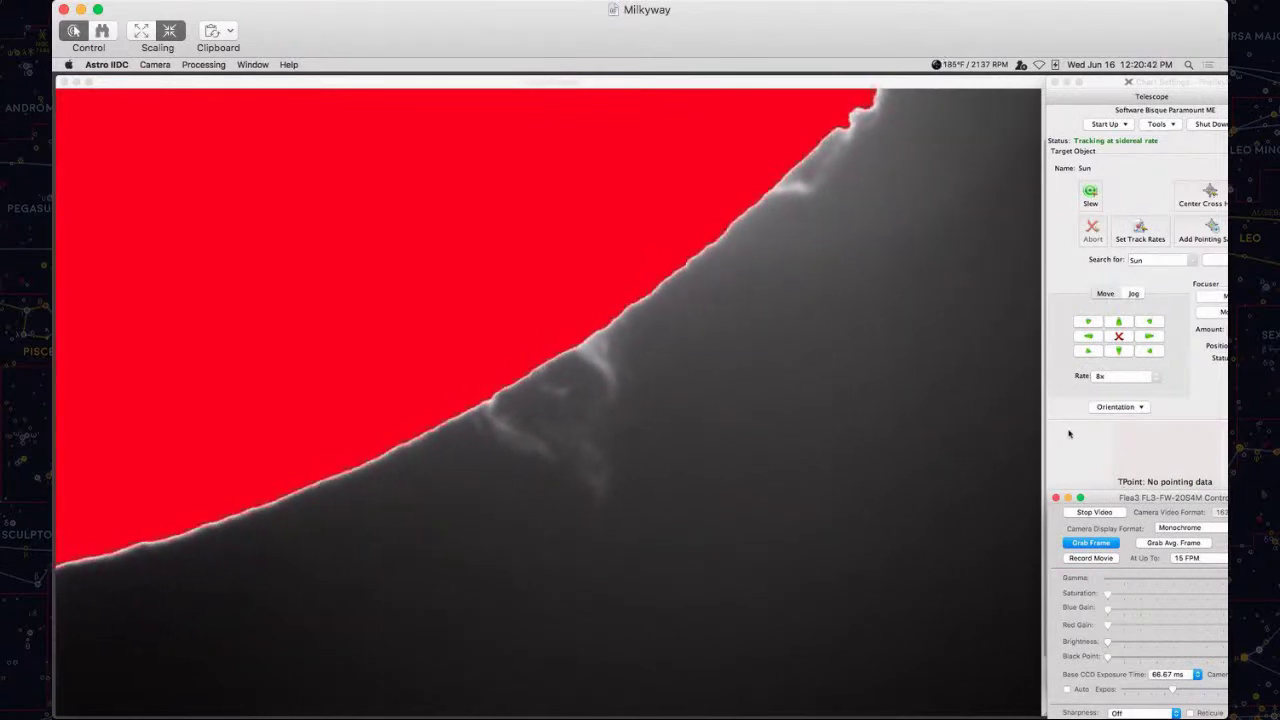
left_click(1118, 350)
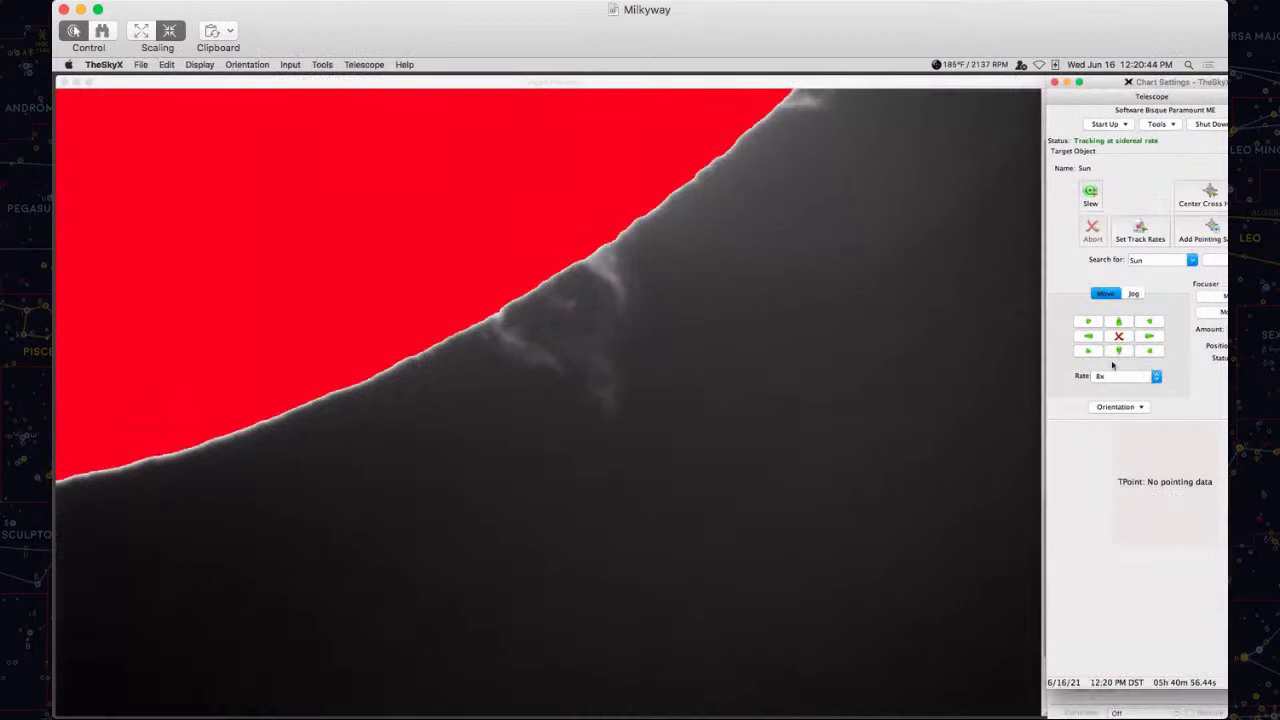
left_click(1088, 337)
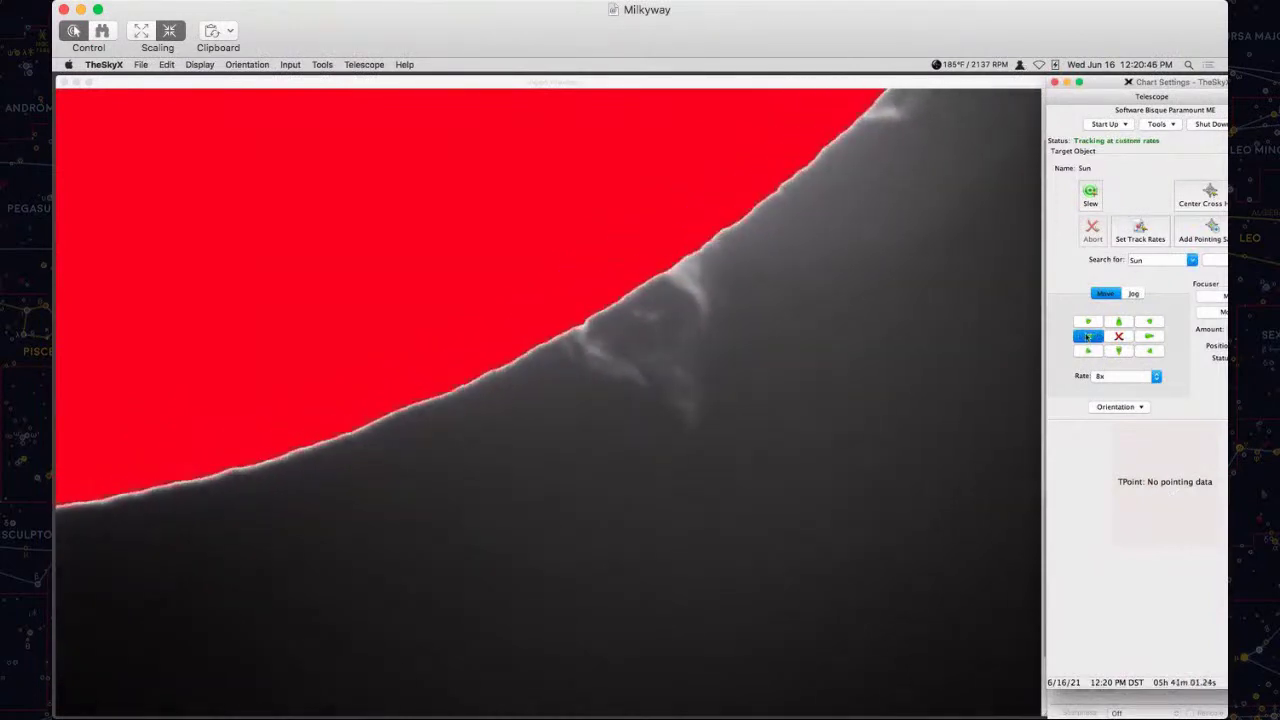
left_click(1119, 350)
Steer the telescope at 8x around the bottom of the Sun and up its lower-left limb to the small spike on the edge.
left_click(1089, 337)
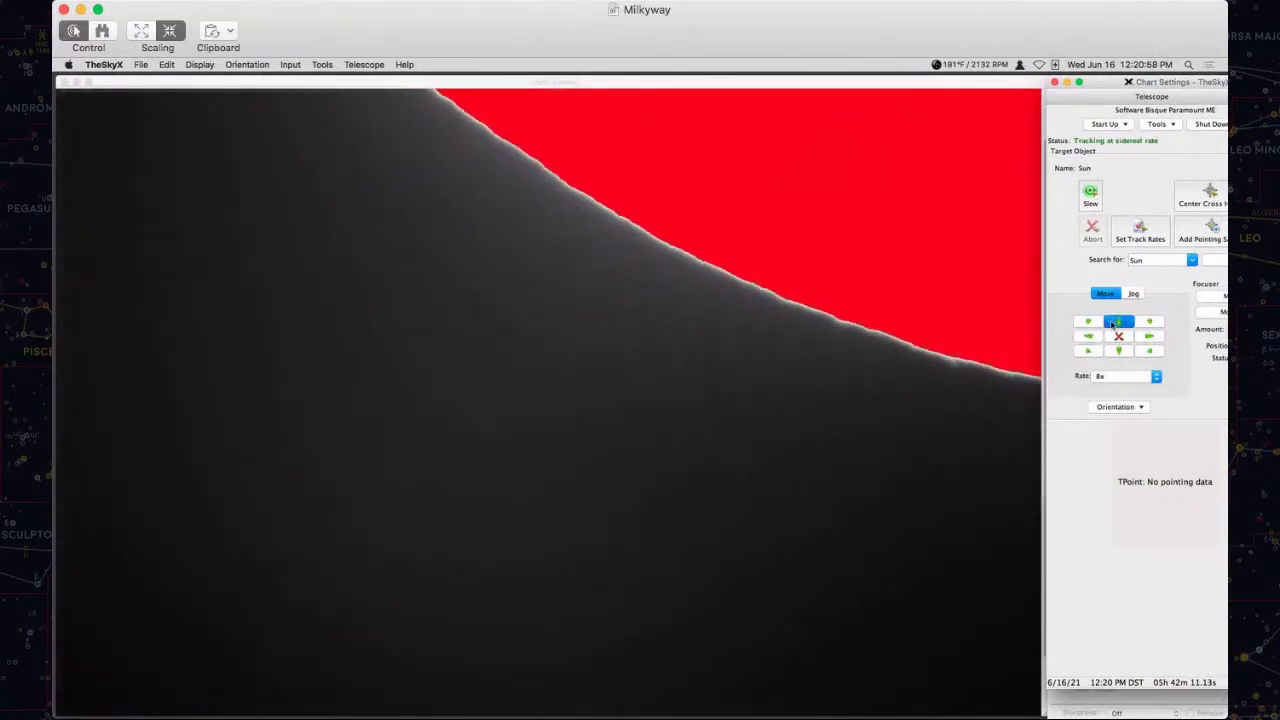
left_click(1117, 321)
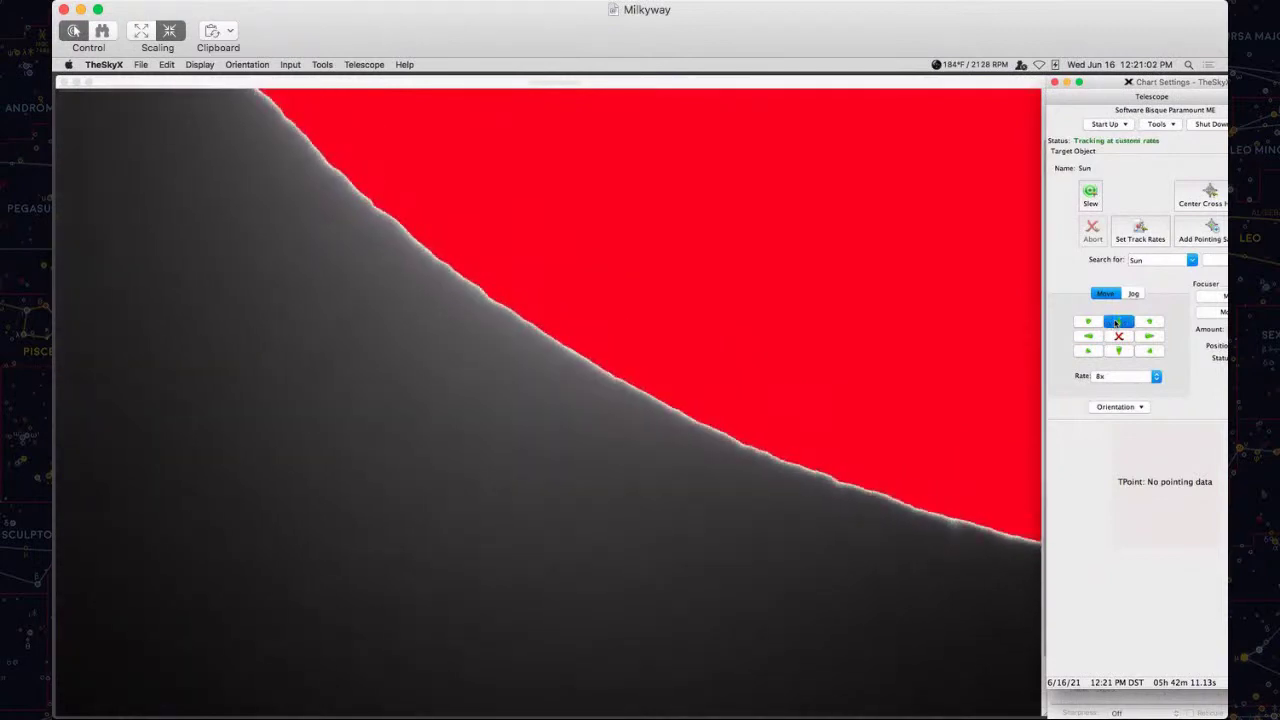
left_click(1117, 321)
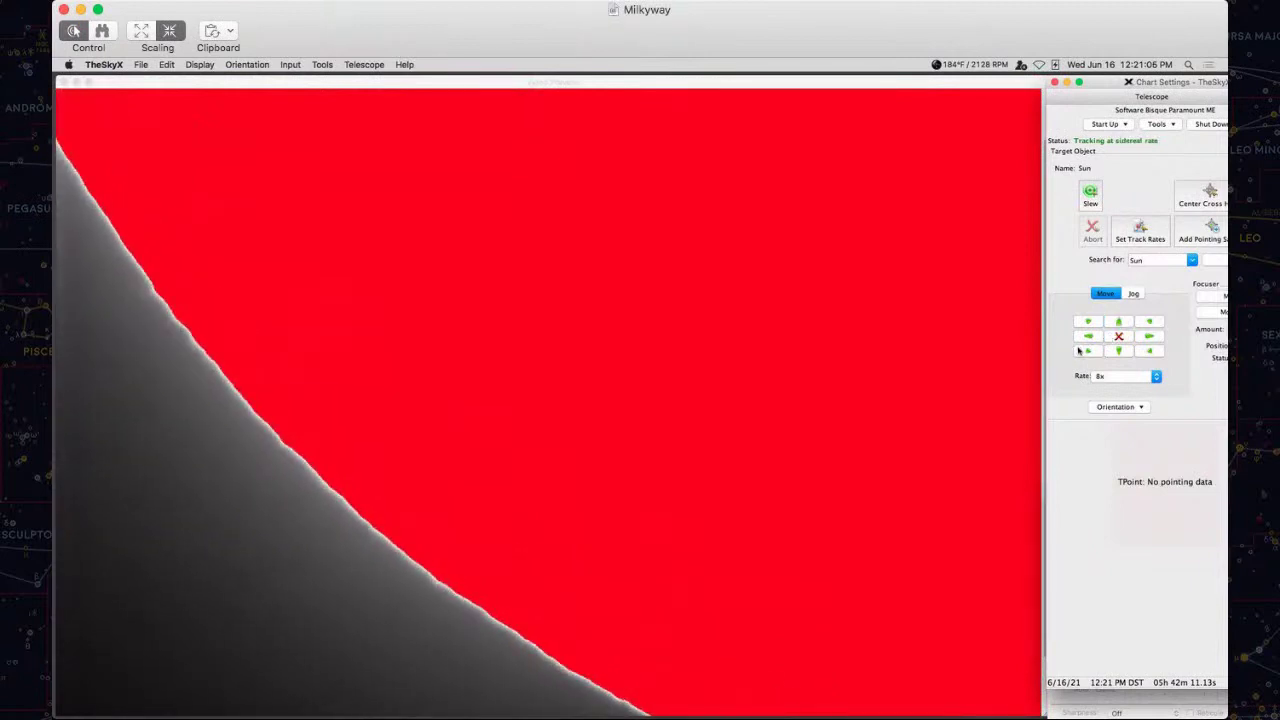
left_click(1090, 336)
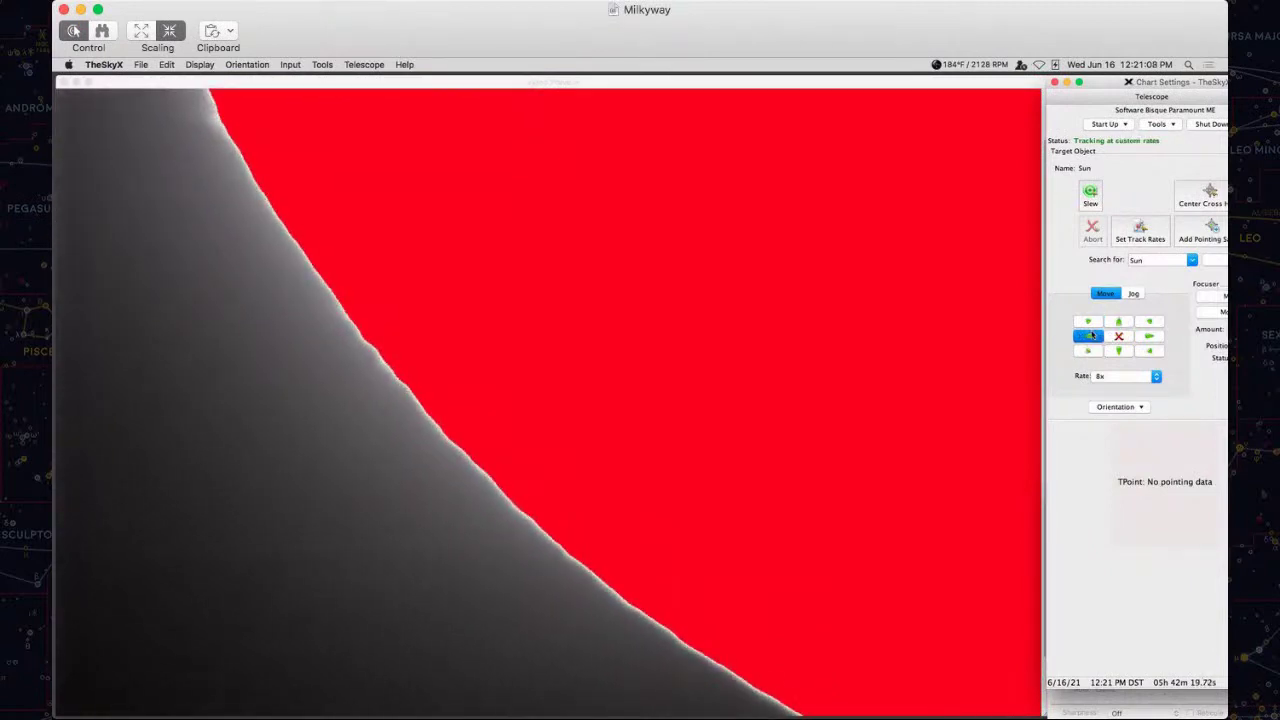
left_click(1090, 336)
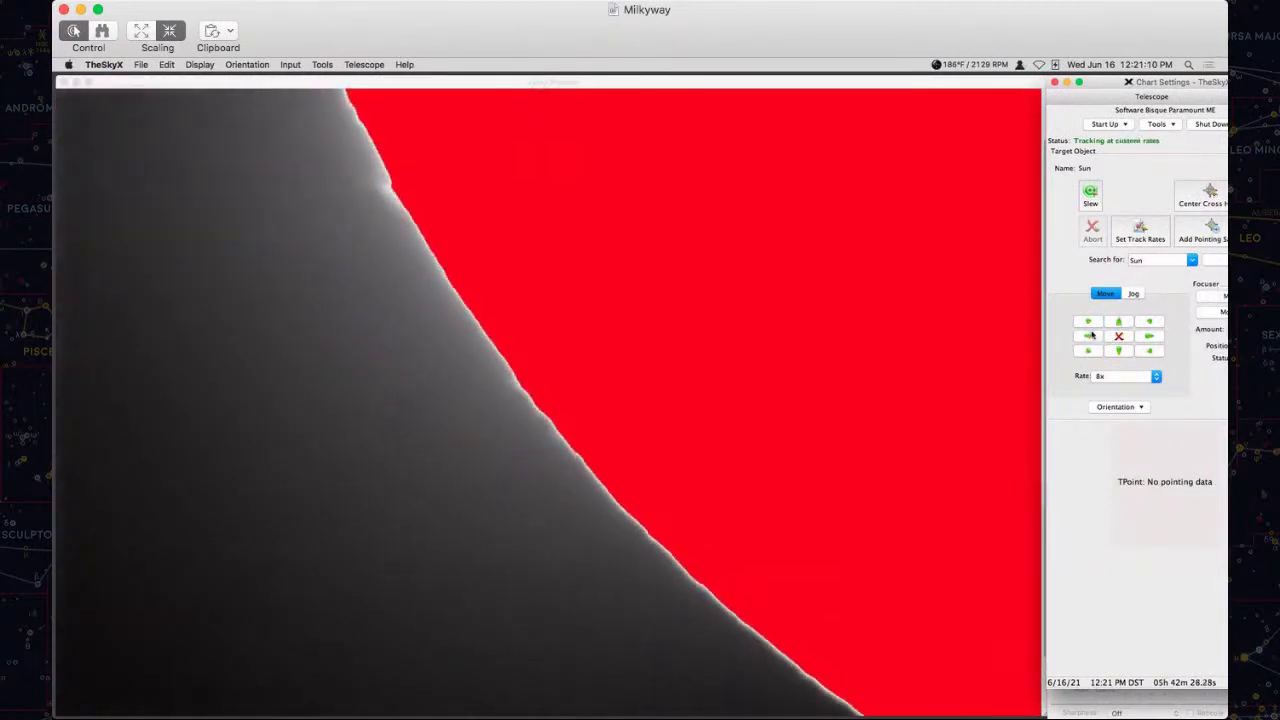
left_click(1118, 321)
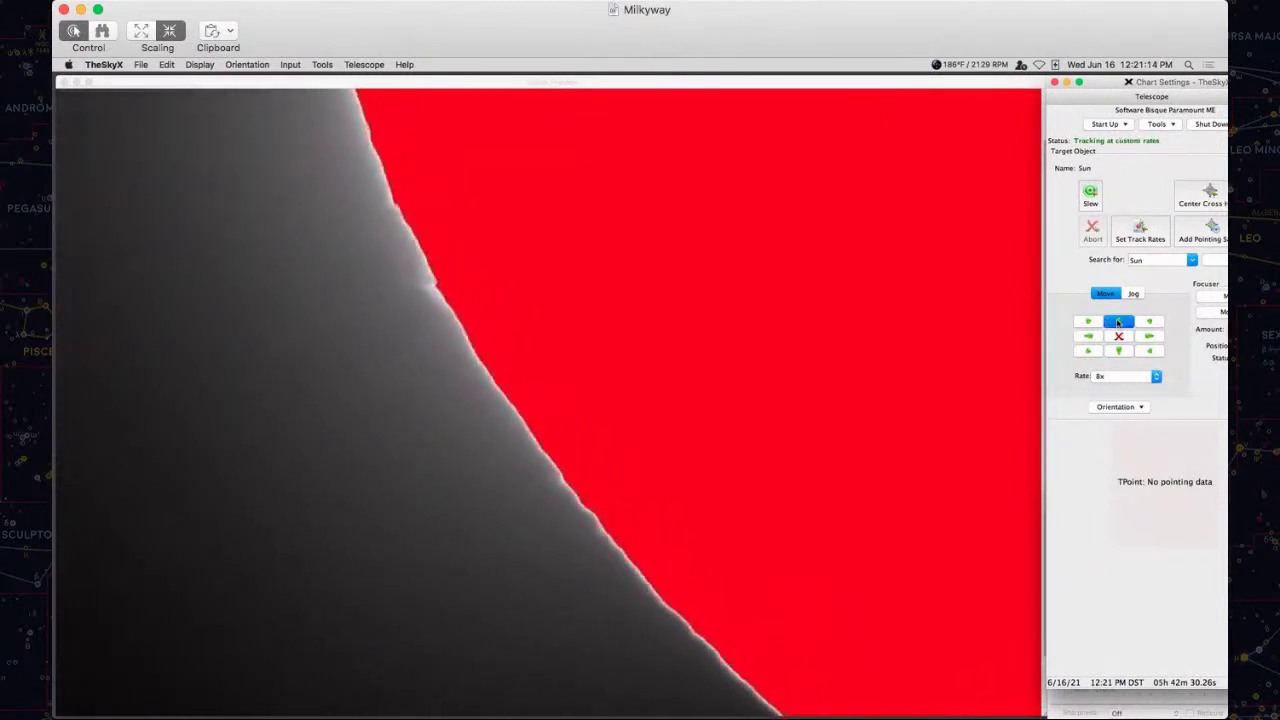
Move the telescope farther up the Sun's left limb and lower the camera exposure until the sky beside the disk turns dark.
left_click(1100, 700)
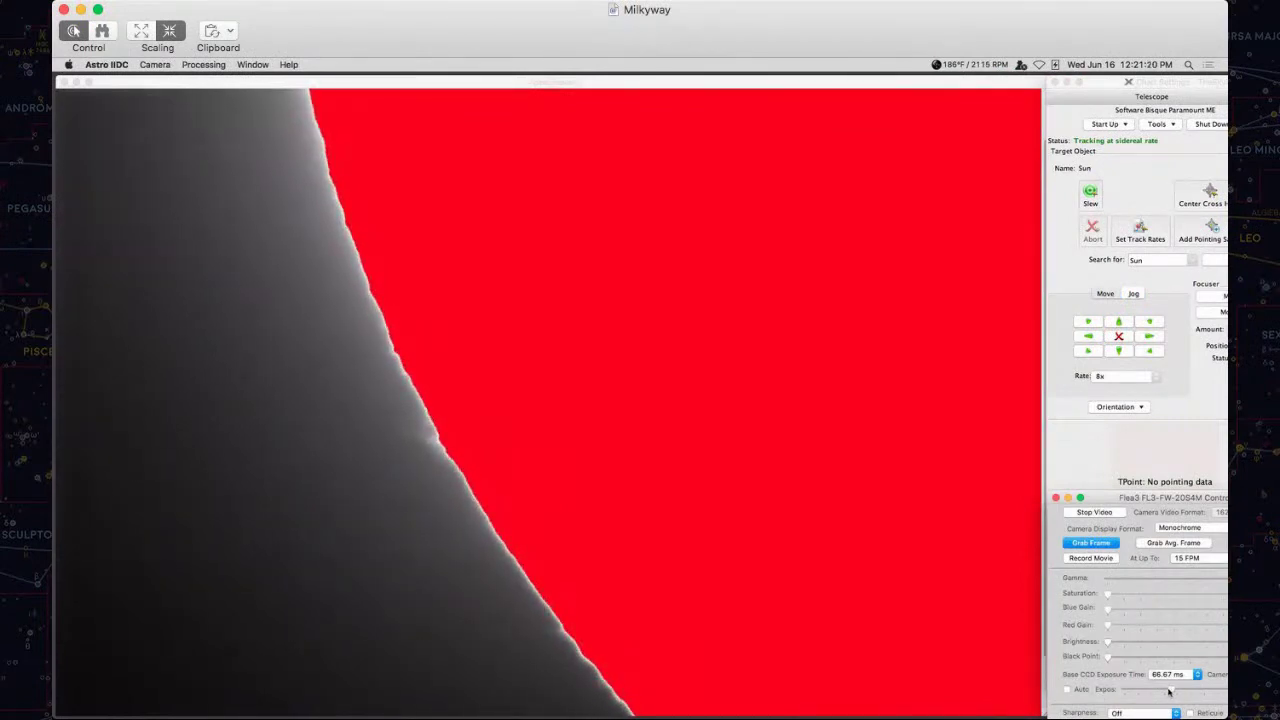
left_click(1087, 338)
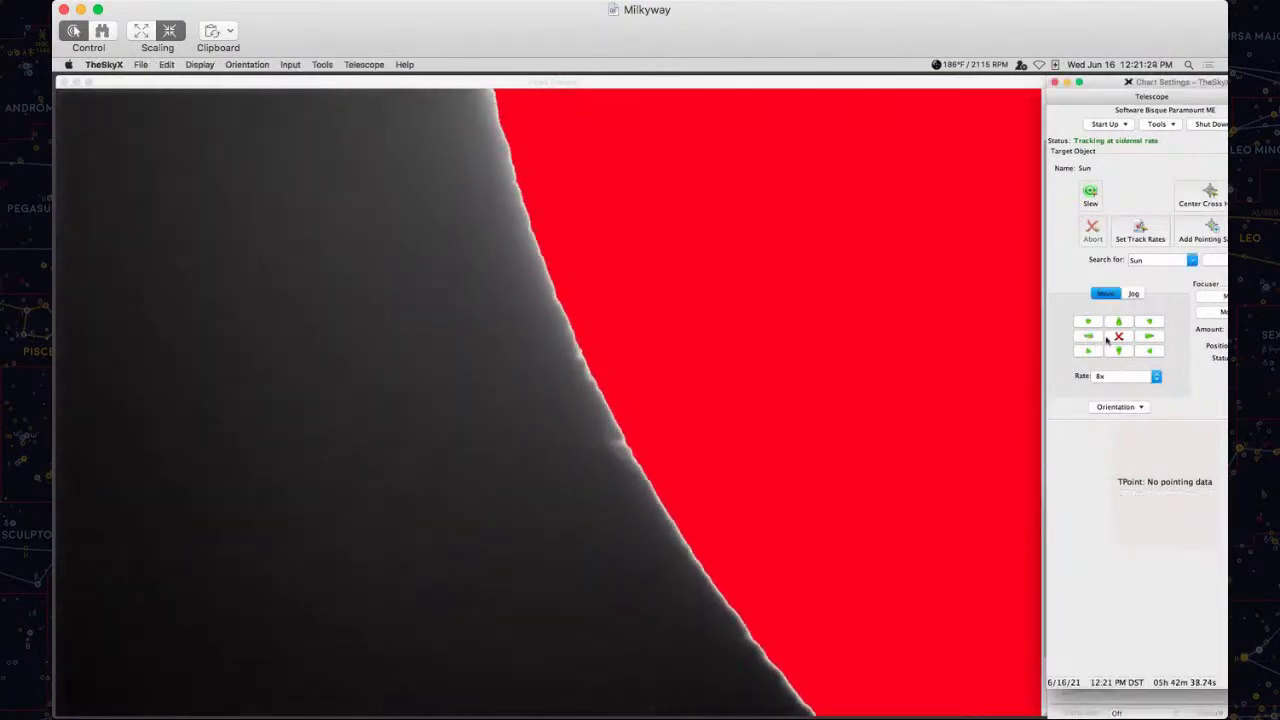
left_click(1118, 321)
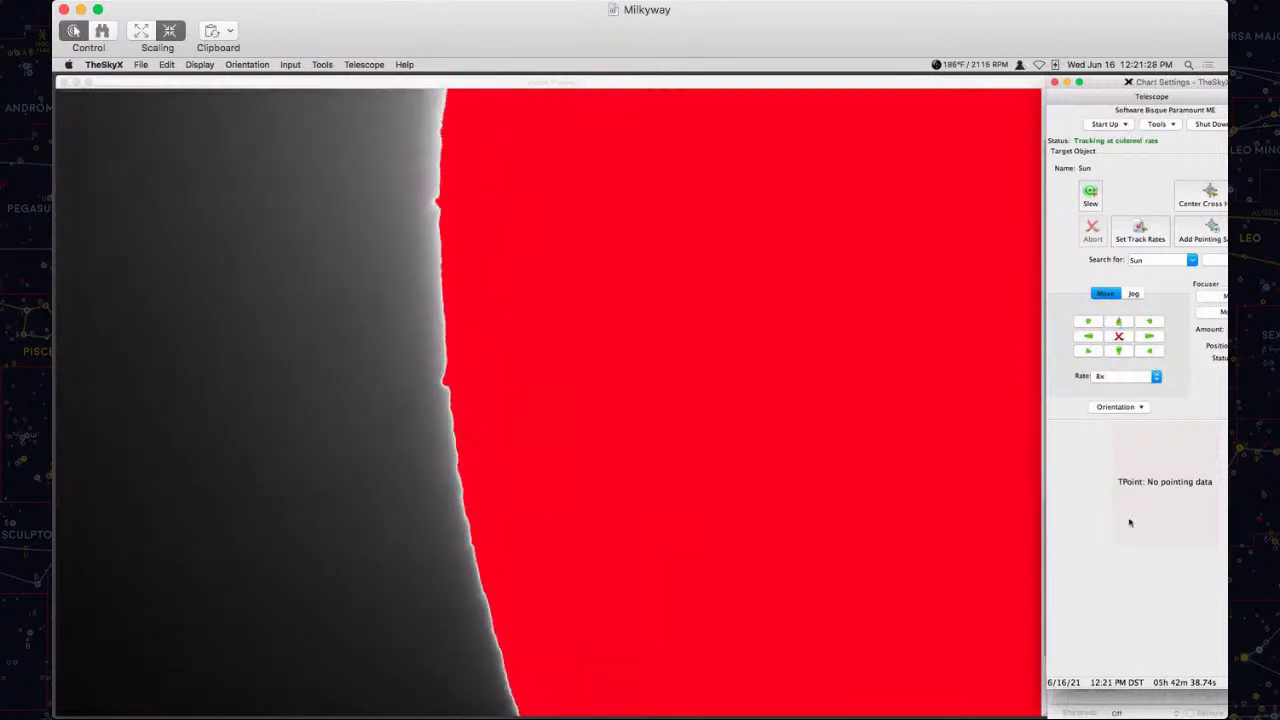
left_click(1165, 690)
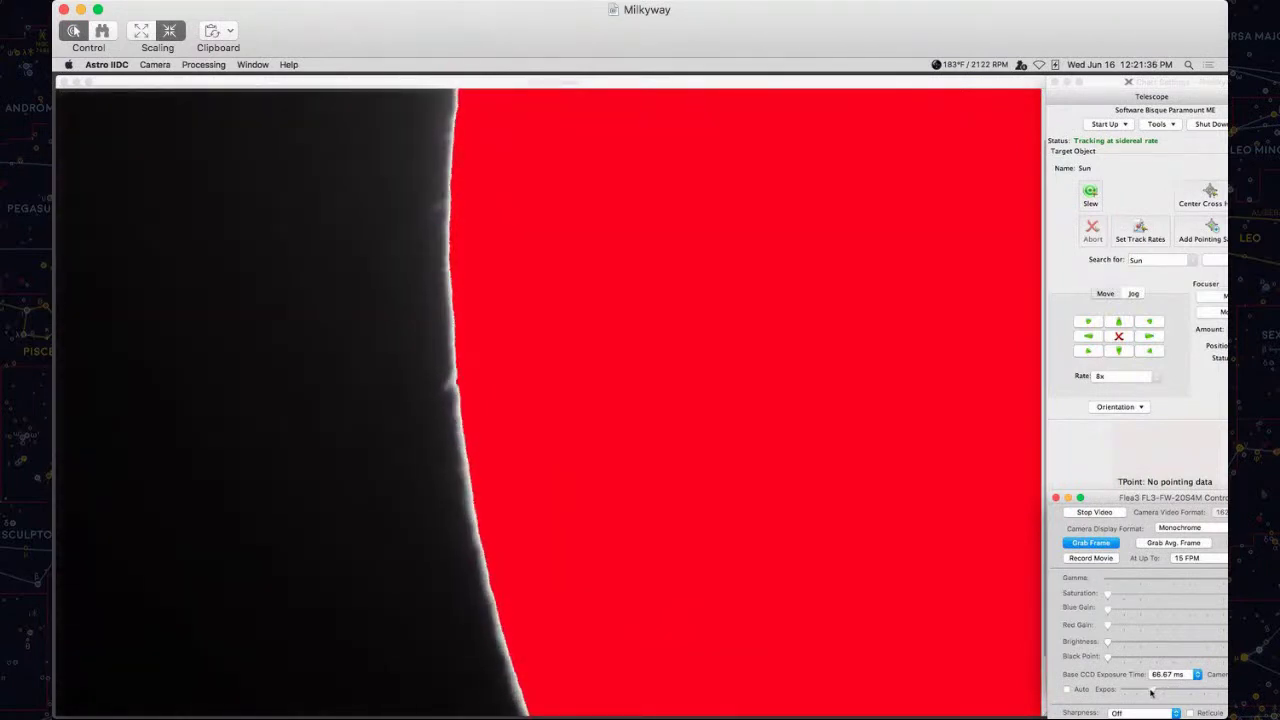
Steer the telescope at 8x along the Sun's upper-left limb until its faint prominence is in the video preview.
left_click(1119, 321)
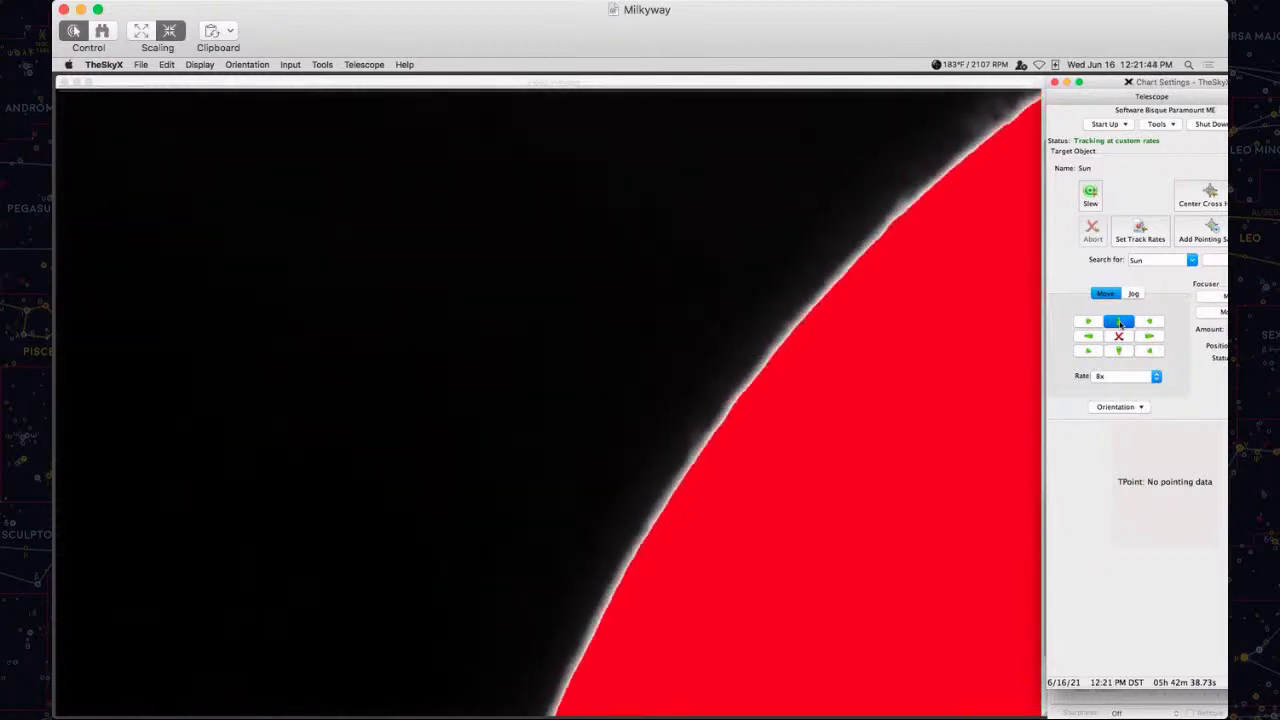
left_click(1150, 337)
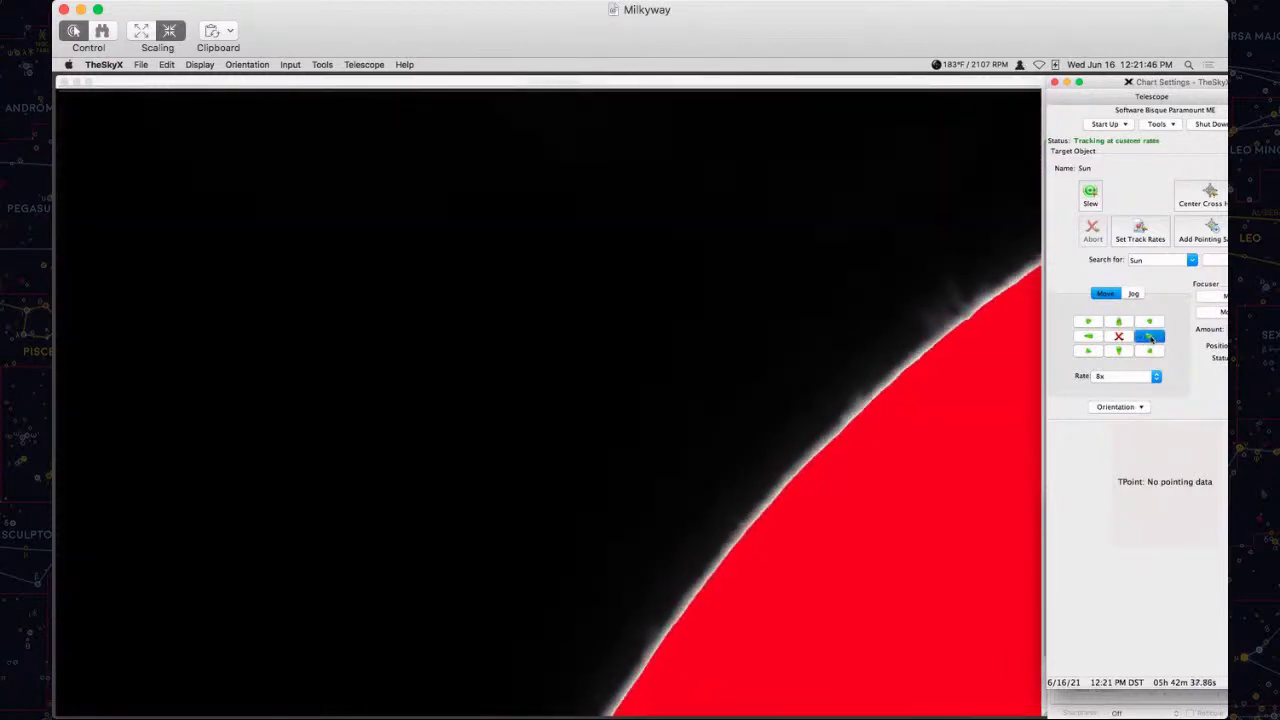
left_click(1118, 322)
left_click(1150, 337)
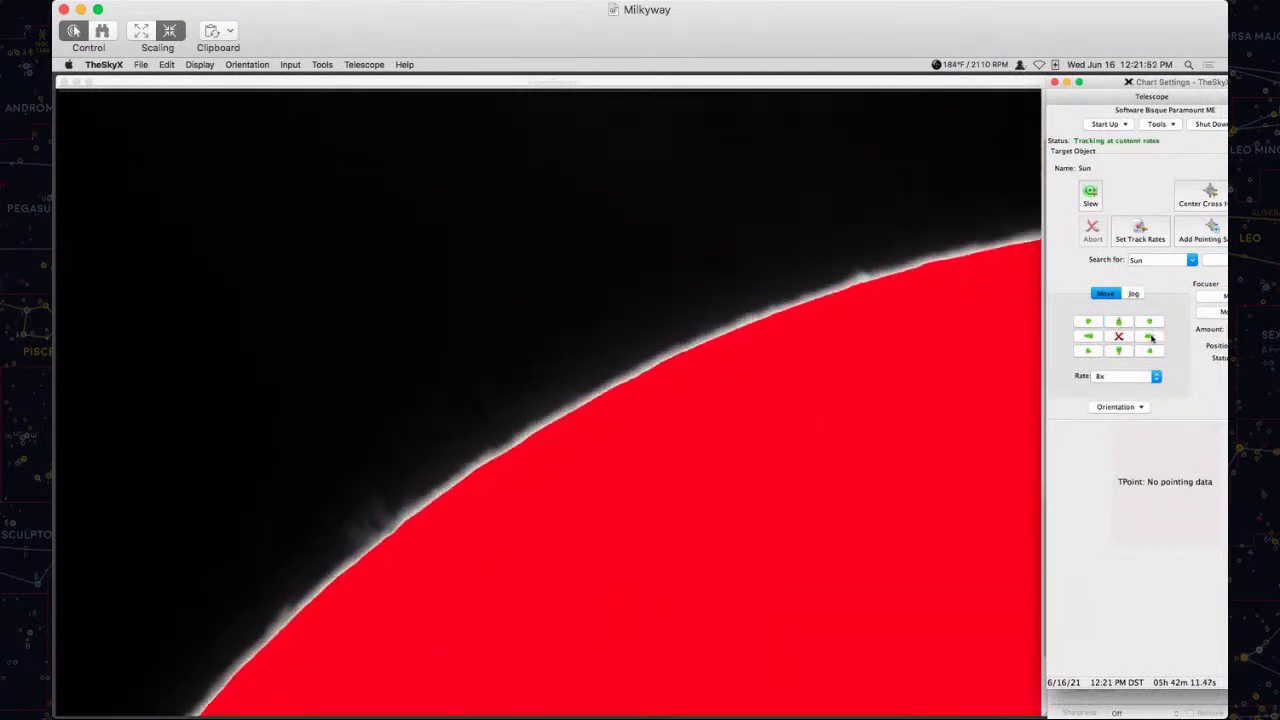
Raise the camera exposure slightly and steer the telescope to bring the upper-left limb prominence towards the preview's centre.
left_click(1150, 703)
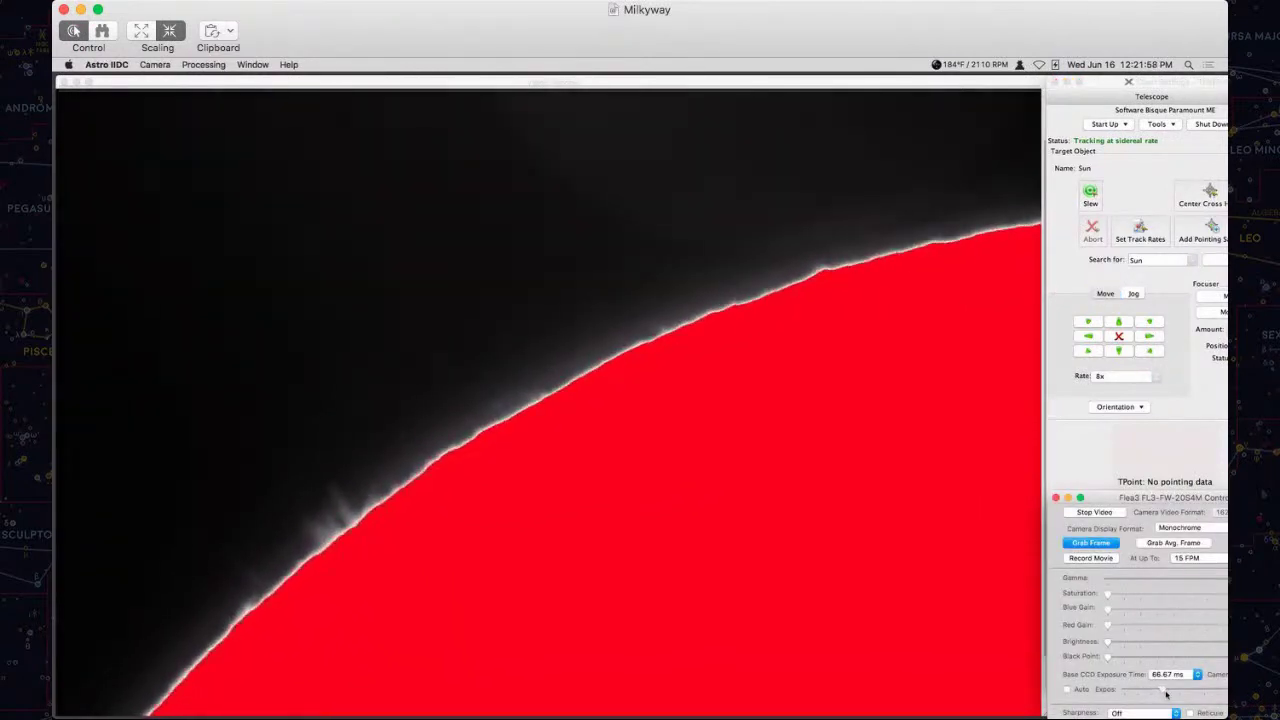
left_click(1089, 337)
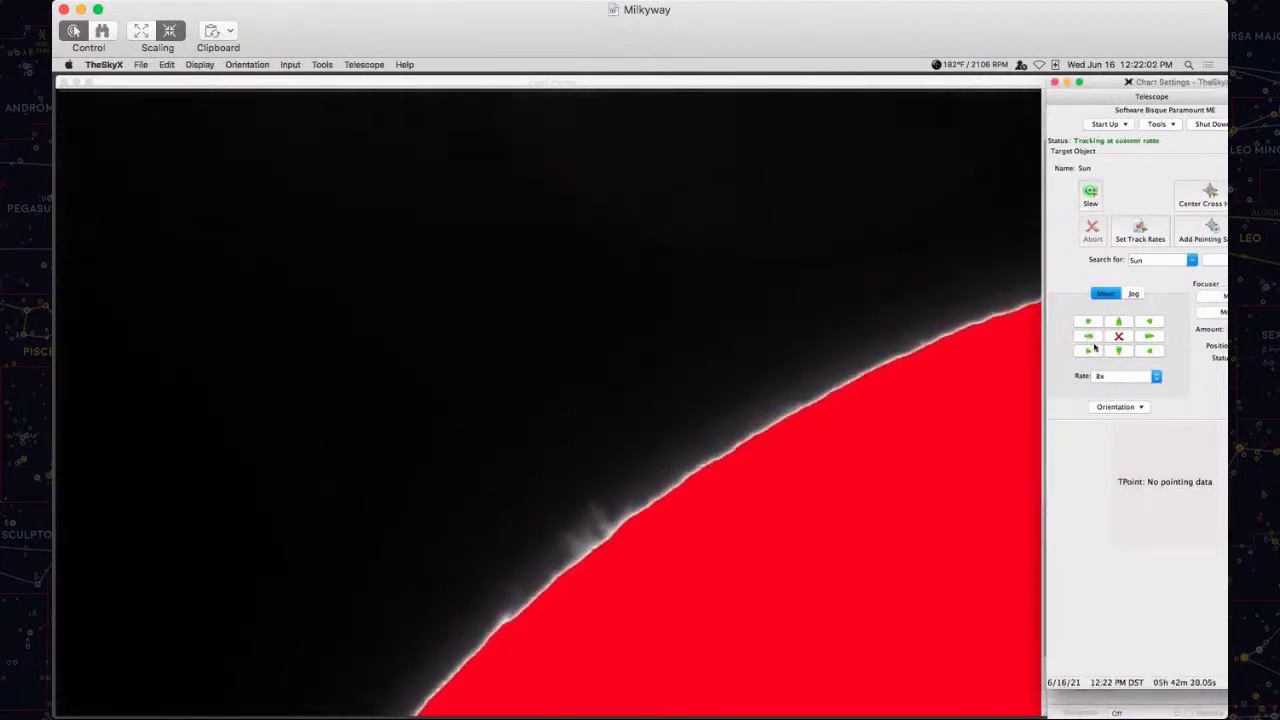
left_click(1119, 351)
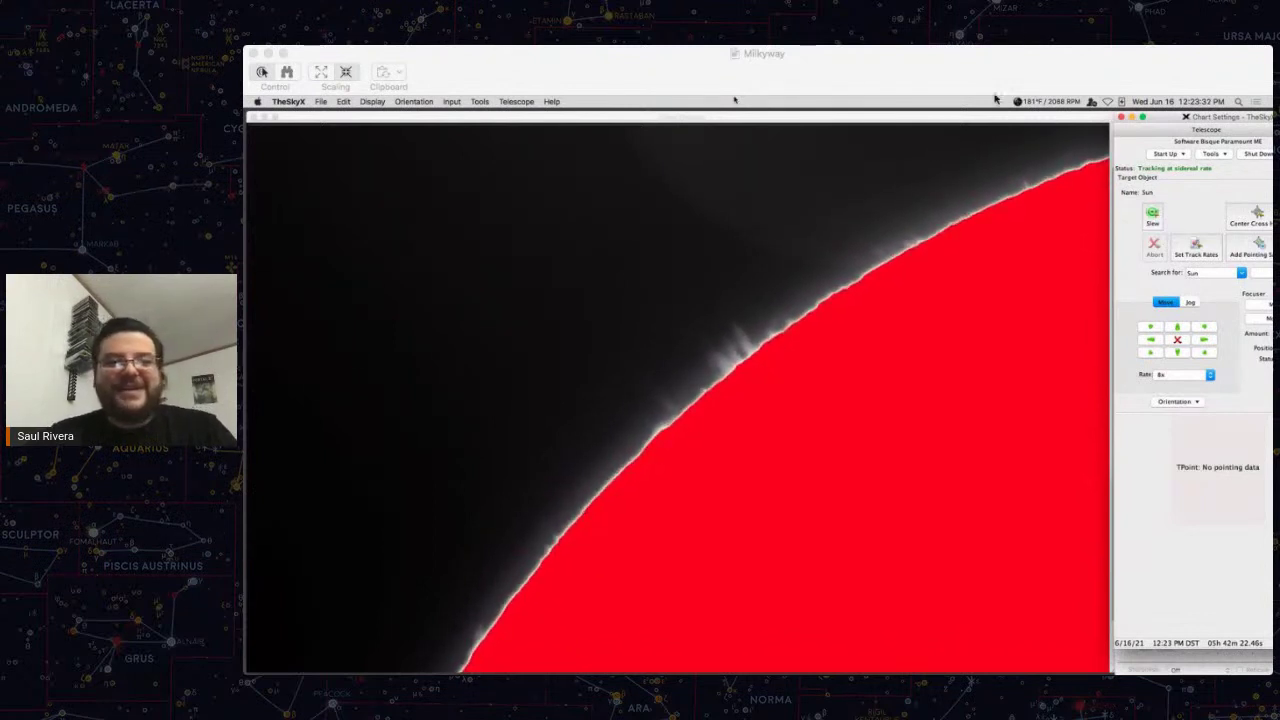
left_click(1033, 66)
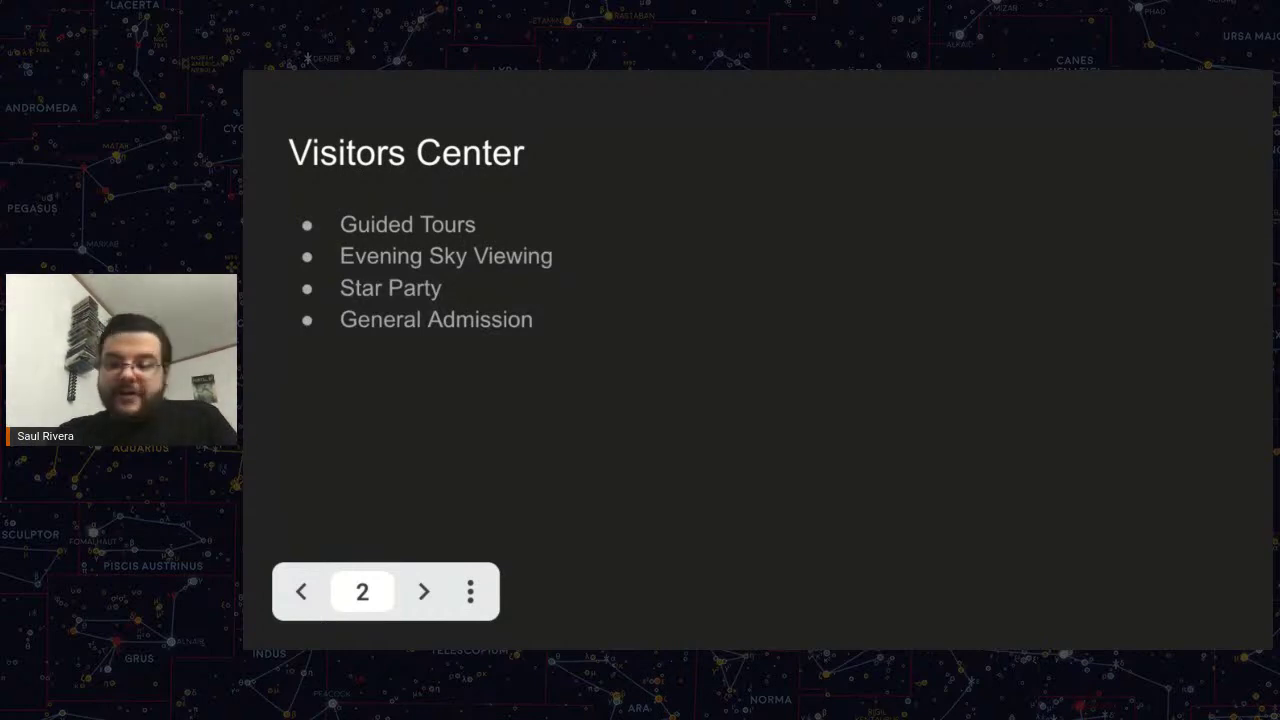
key("Right")
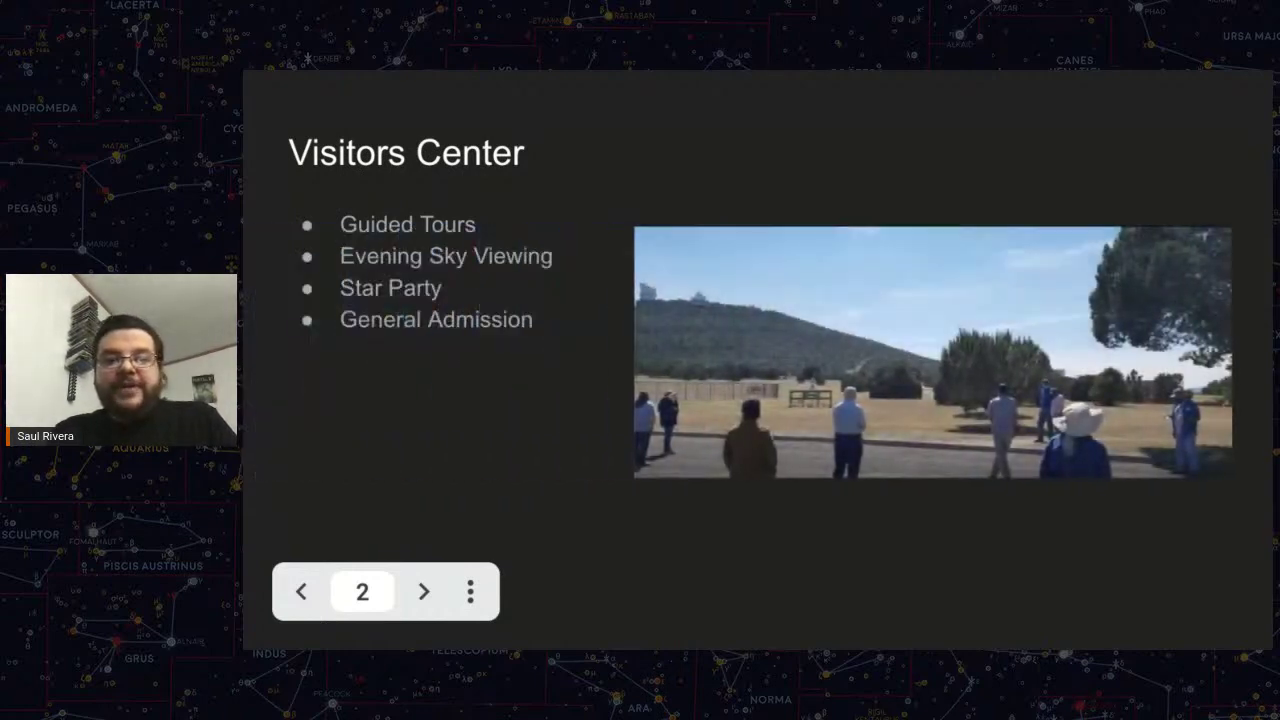